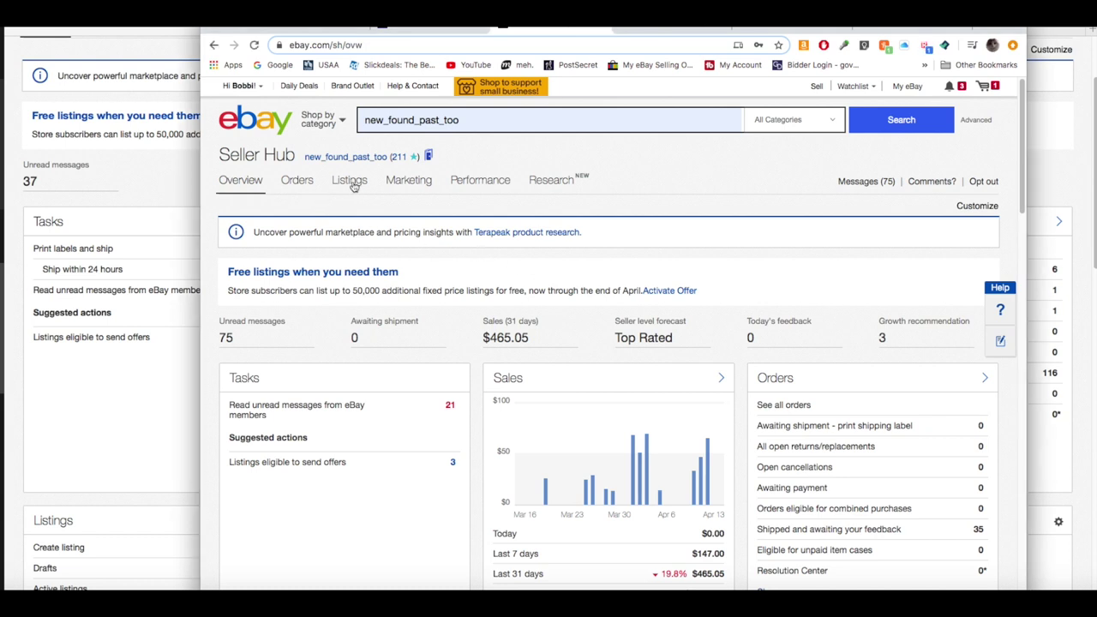
Open the active listings and filter them to those with a current price greater than 25
{"action": "mouse_move", "coordinate": [351, 187]}
{"action": "left_click", "coordinate": [350, 227]}
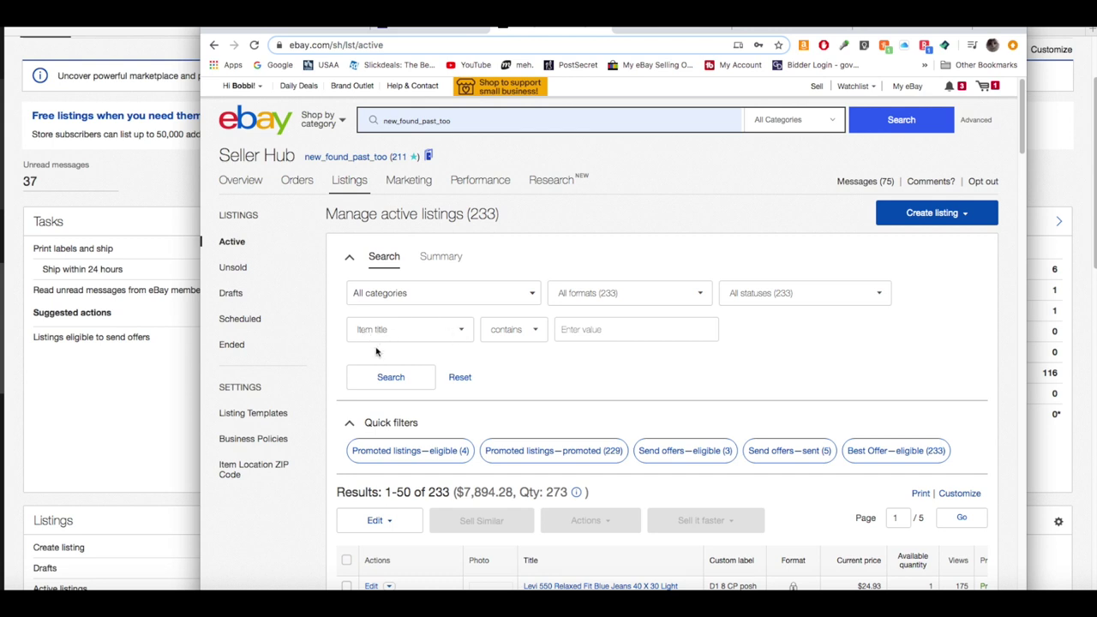
{"action": "left_click", "coordinate": [461, 333]}
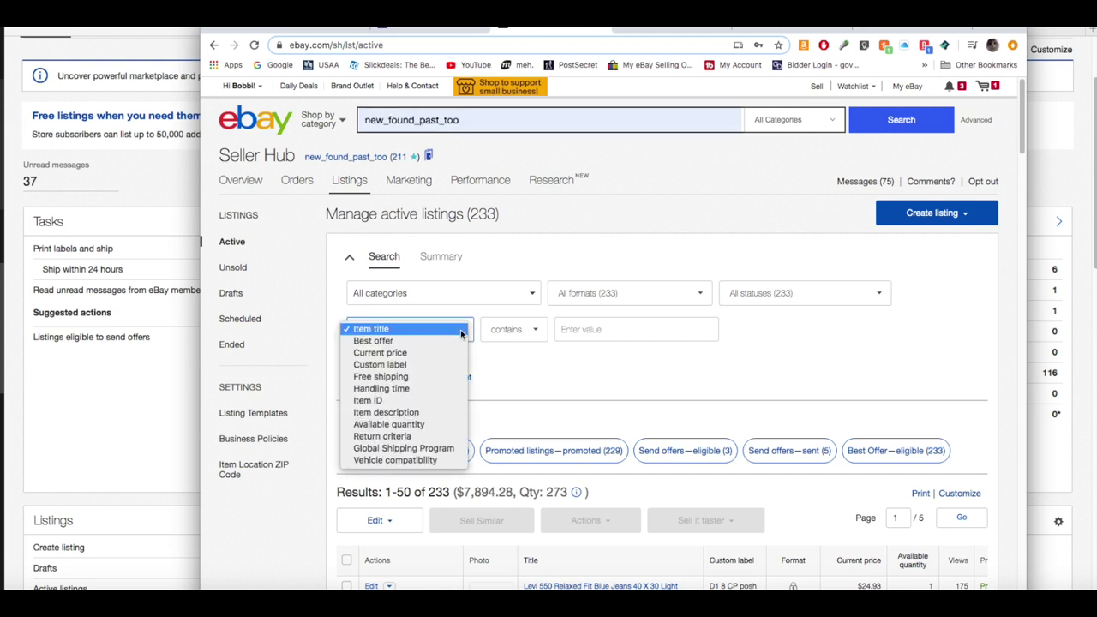
{"action": "left_click", "coordinate": [394, 354]}
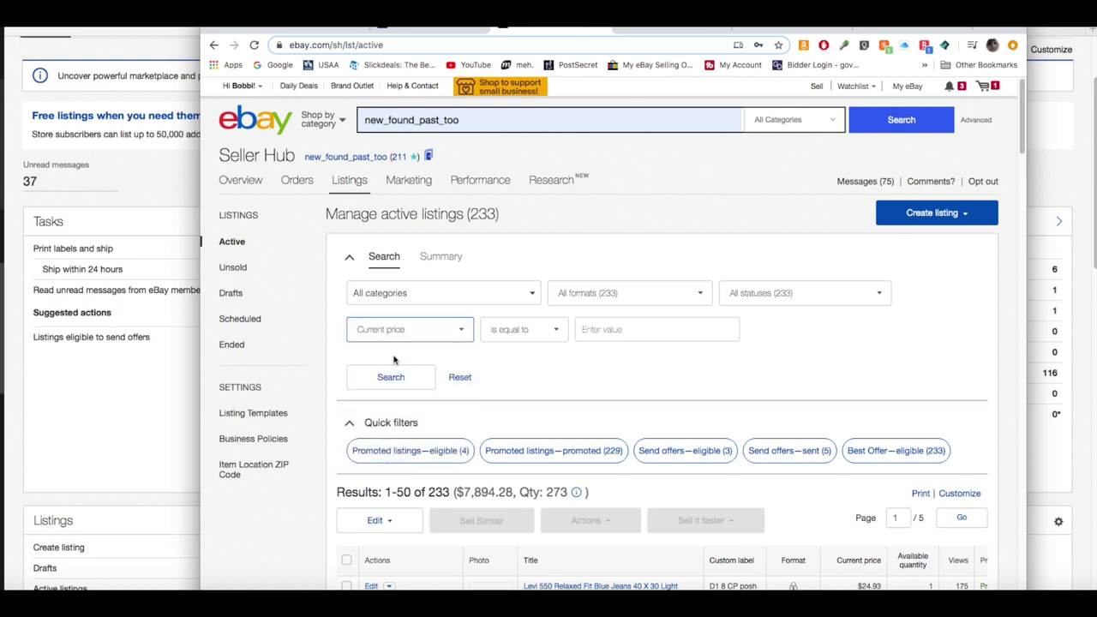
{"action": "left_click", "coordinate": [556, 332]}
{"action": "left_click", "coordinate": [537, 343]}
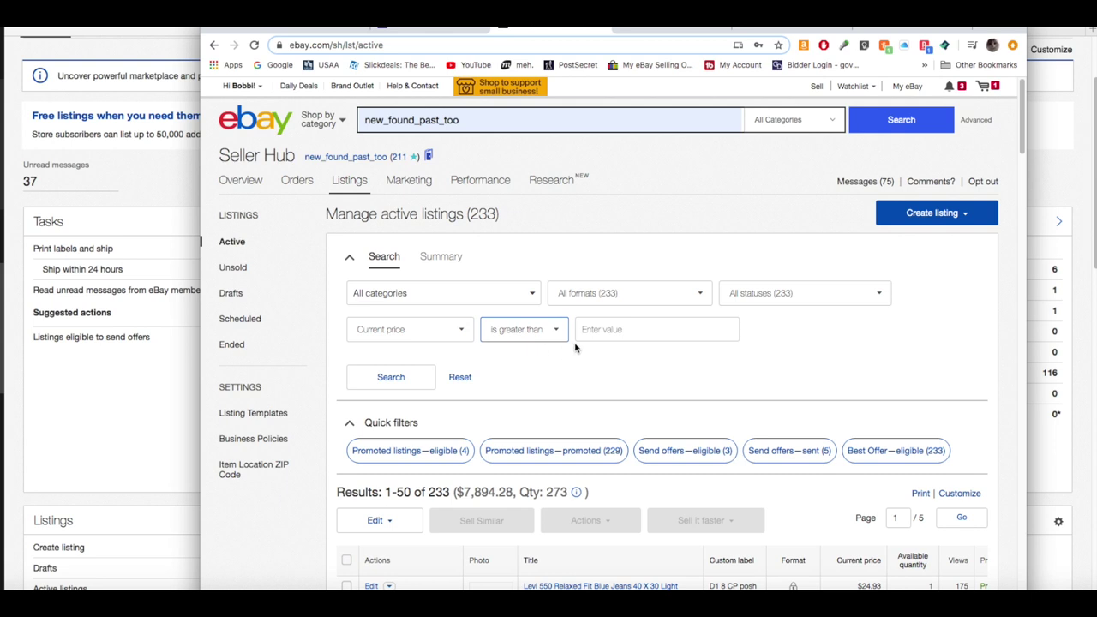
{"action": "left_click", "coordinate": [599, 329]}
{"action": "type", "text": "25"}
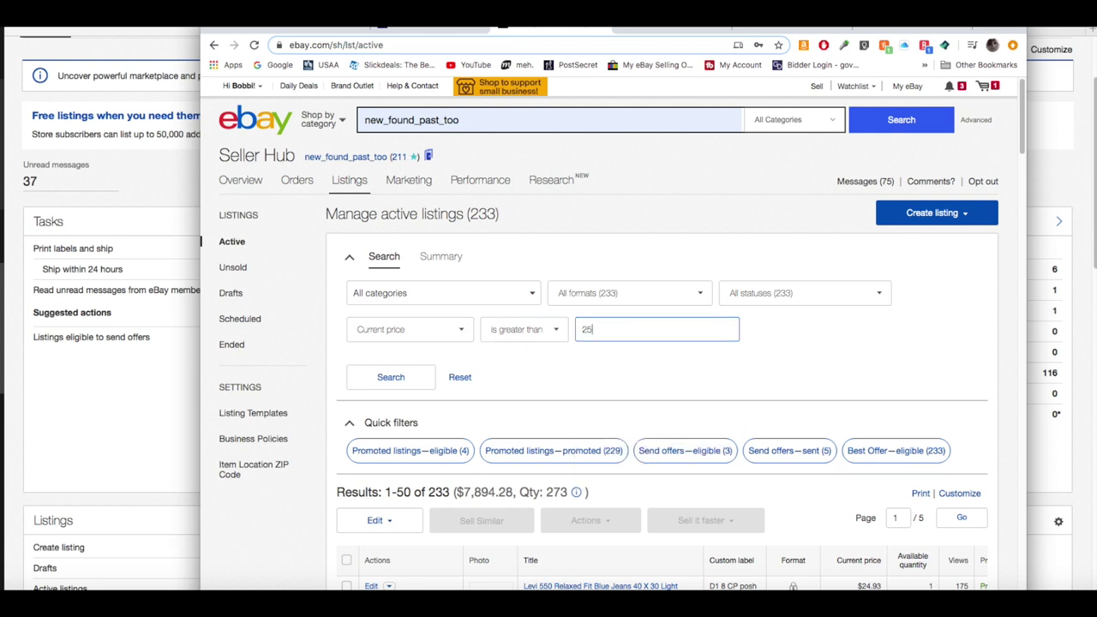
{"action": "left_click", "coordinate": [391, 377]}
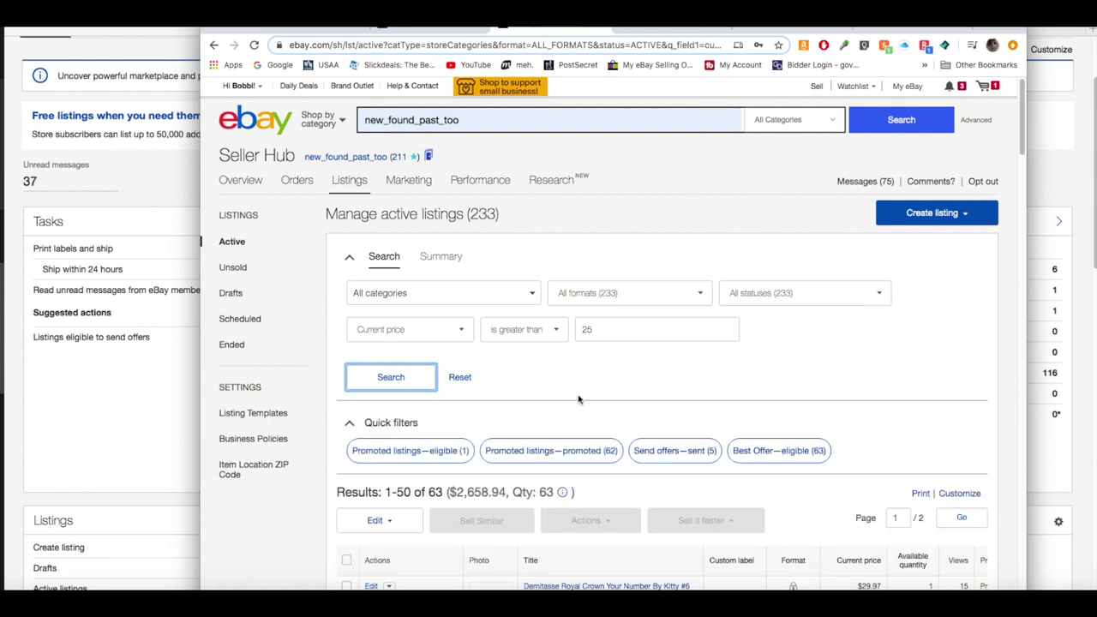
Open all the filtered listings priced above 25 for bulk editing and select every one of them
{"action": "scroll", "coordinate": [502, 363], "scroll_direction": "down", "scroll_amount": 1}
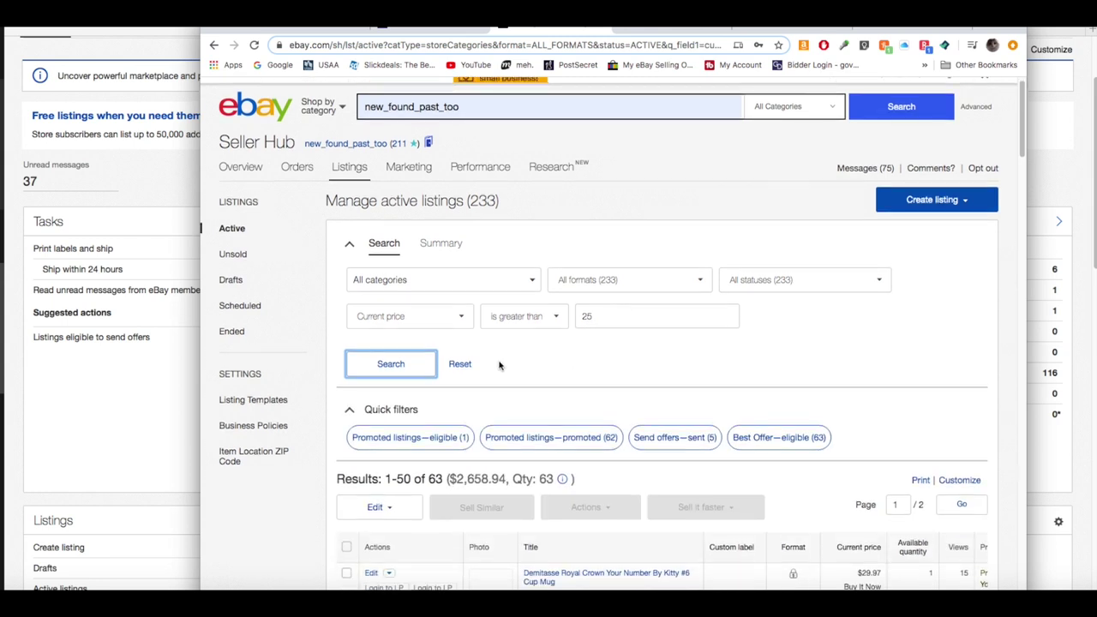
{"action": "scroll", "coordinate": [510, 433], "scroll_direction": "down", "scroll_amount": 2}
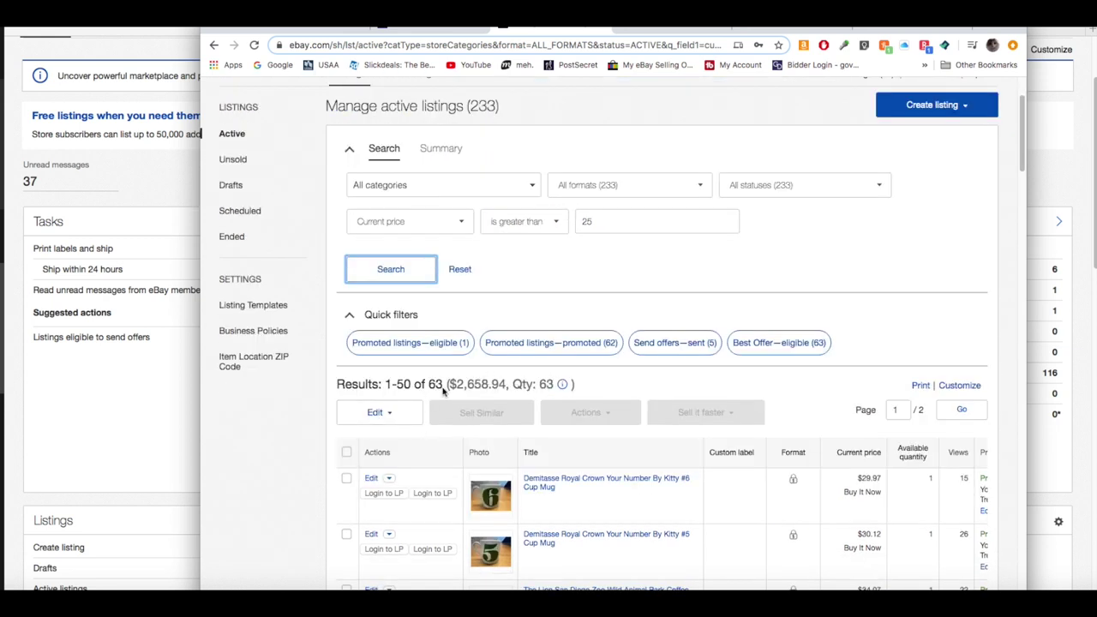
{"action": "left_click", "coordinate": [390, 413]}
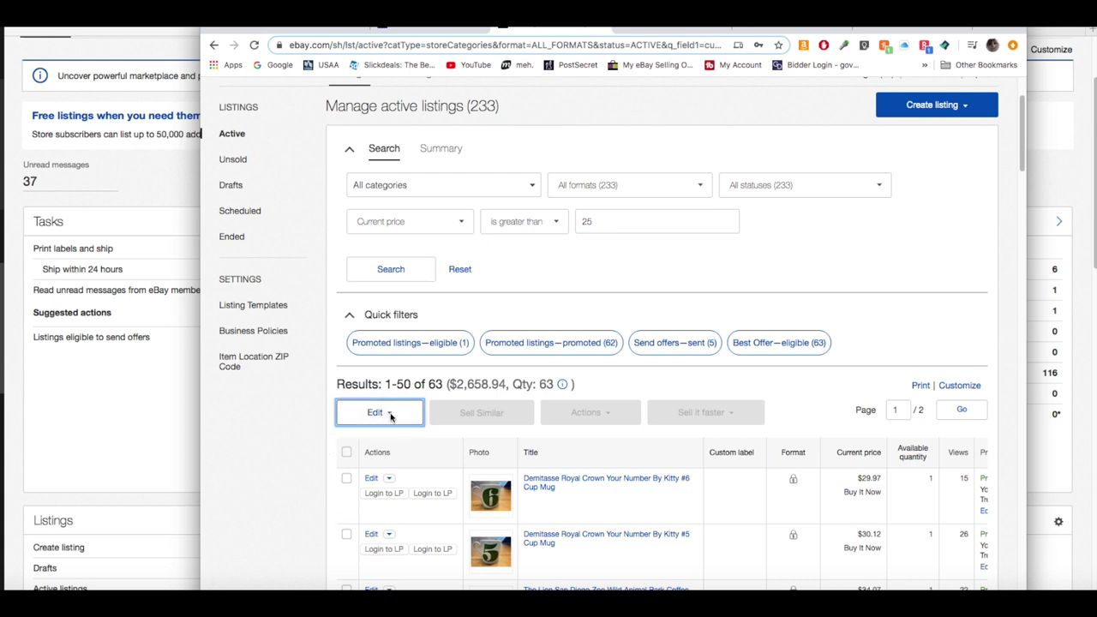
{"action": "left_click", "coordinate": [390, 413]}
{"action": "left_click", "coordinate": [390, 455]}
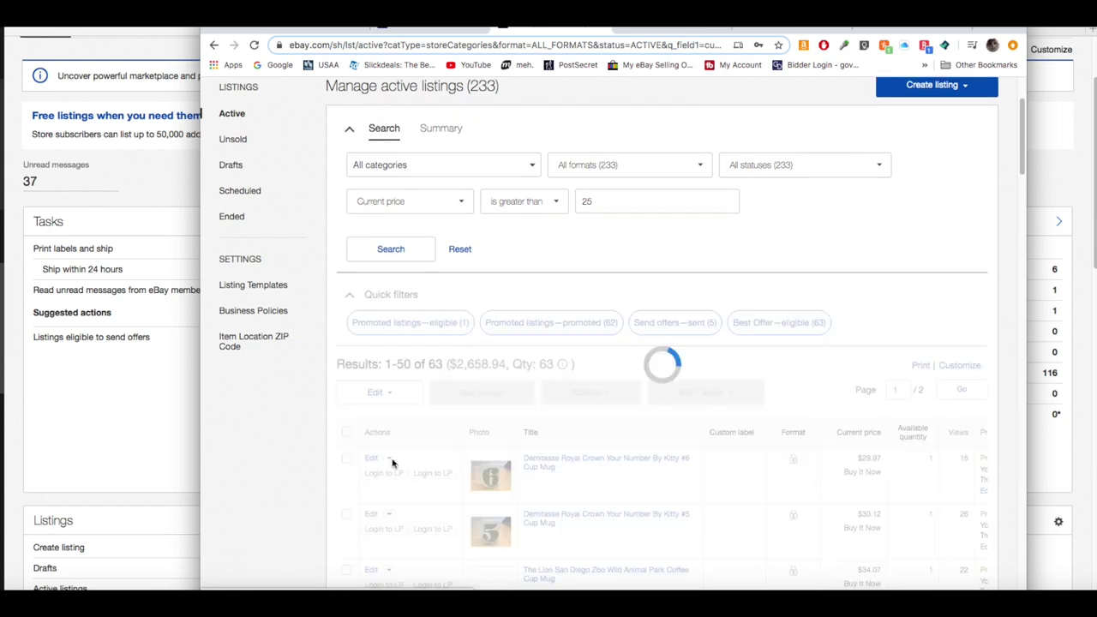
{"action": "scroll", "coordinate": [392, 463], "scroll_direction": "down", "scroll_amount": 3}
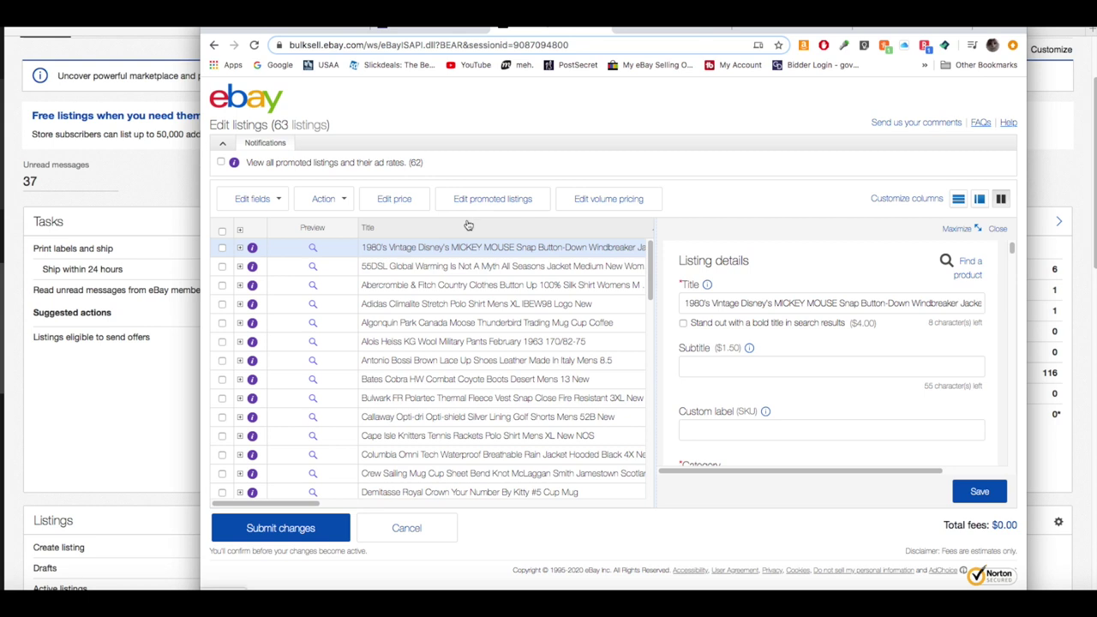
{"action": "left_click", "coordinate": [222, 232]}
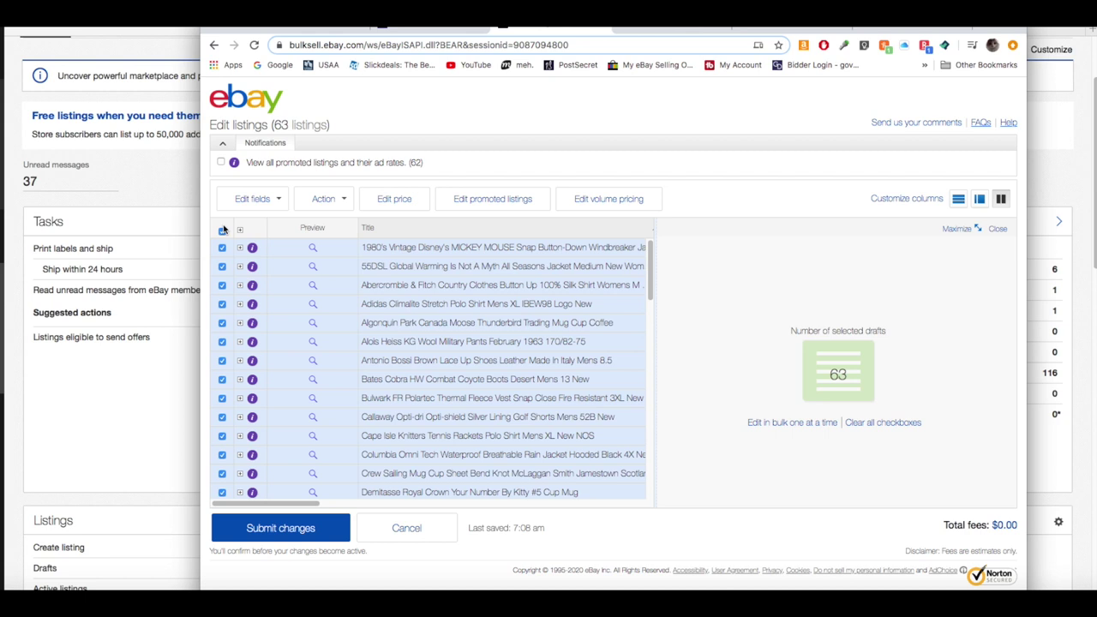
Decrease the Buy It Now price of the selected listings by .5 percent, but not below $24.99, and save
{"action": "left_click", "coordinate": [278, 202]}
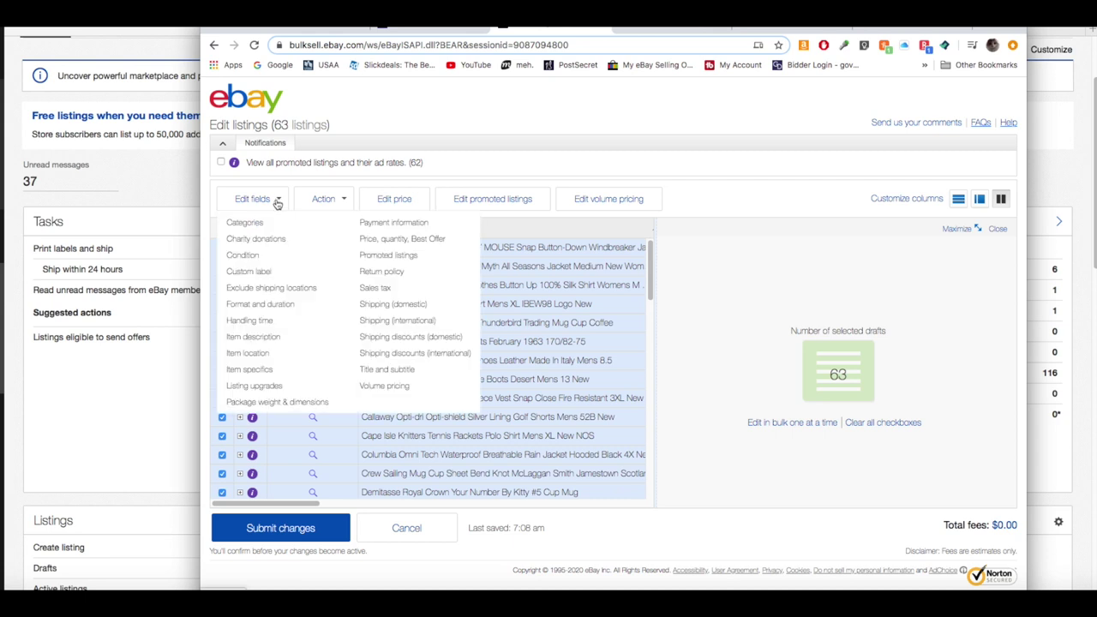
{"action": "left_click", "coordinate": [403, 242]}
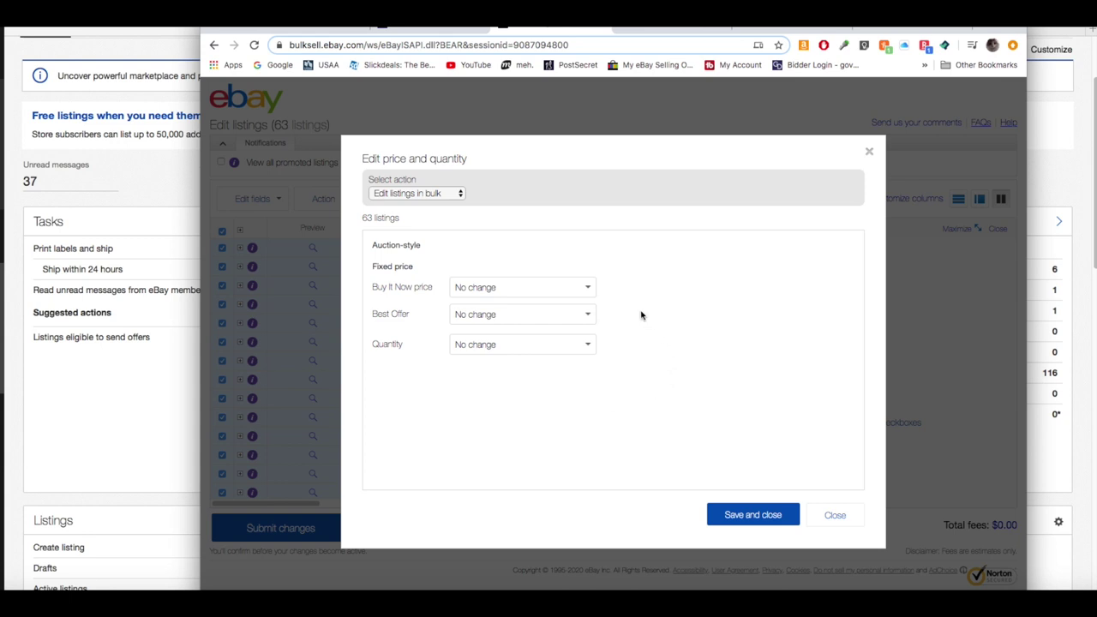
{"action": "left_click", "coordinate": [589, 290]}
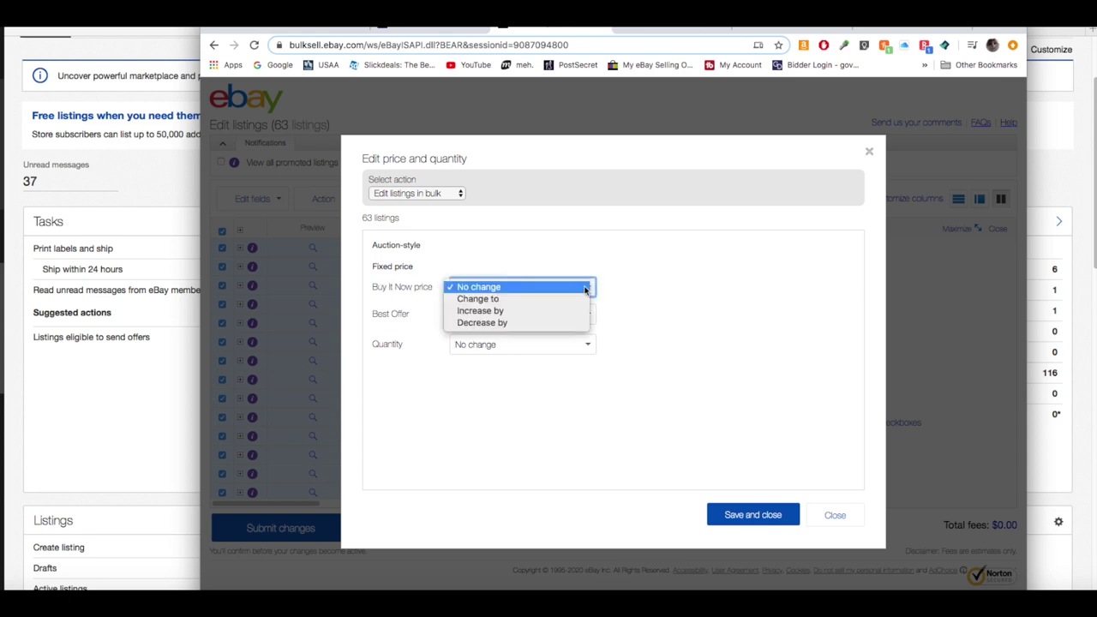
{"action": "left_click", "coordinate": [504, 324]}
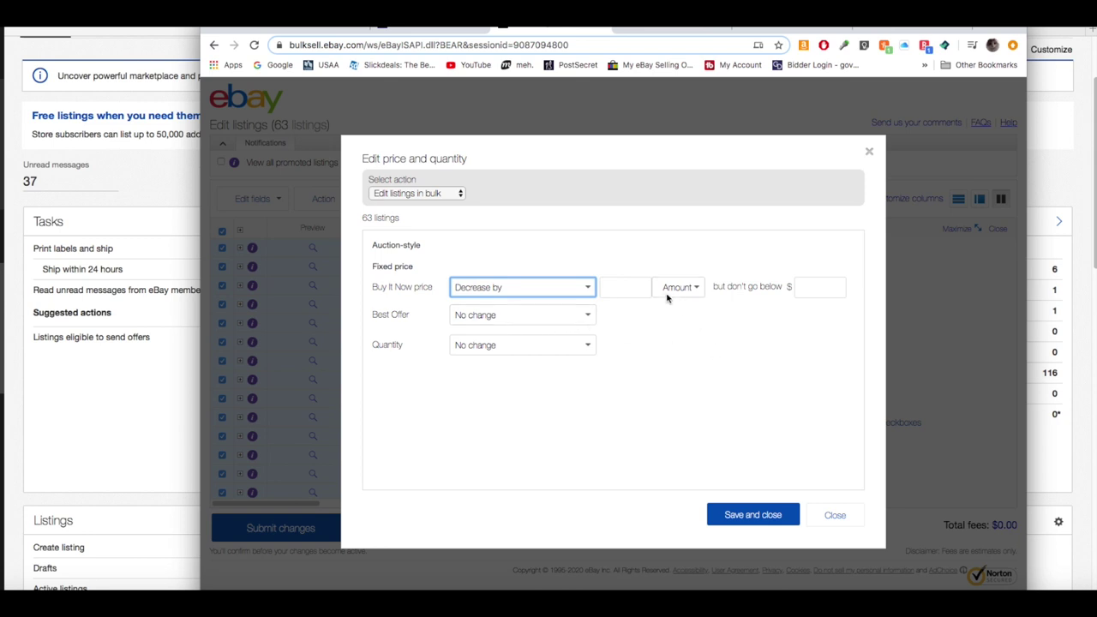
{"action": "left_click", "coordinate": [690, 289]}
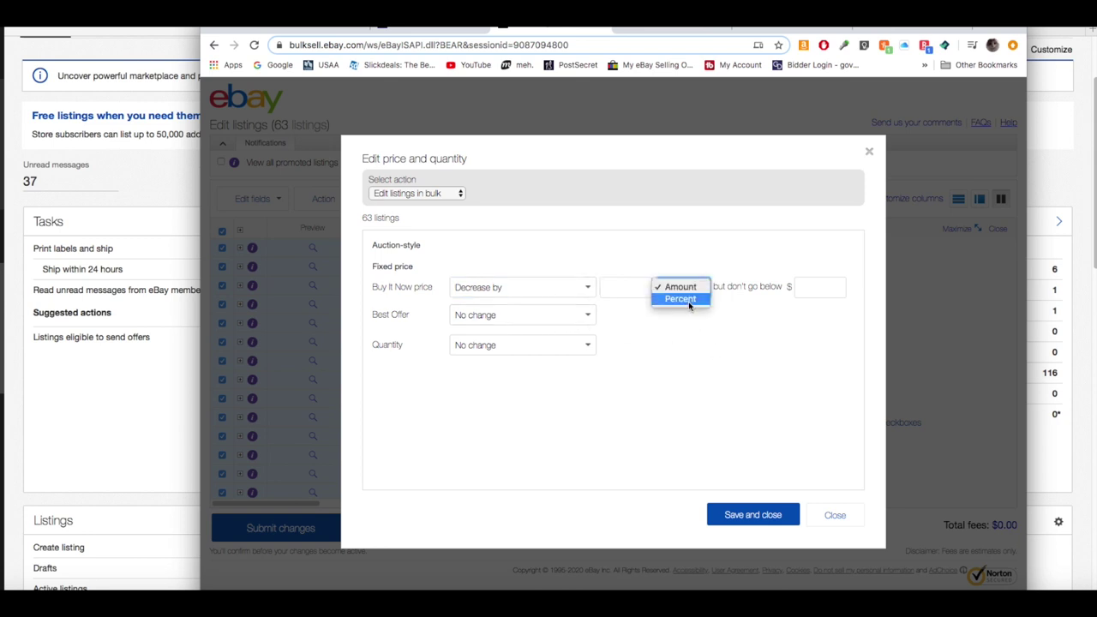
{"action": "left_click", "coordinate": [681, 299]}
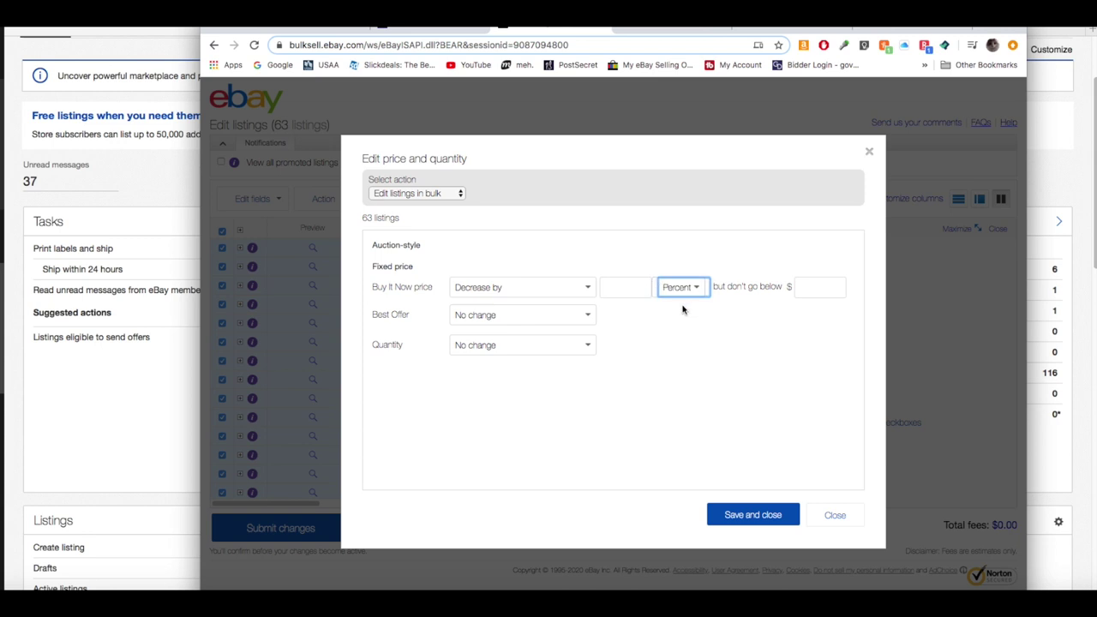
{"action": "left_click", "coordinate": [632, 291]}
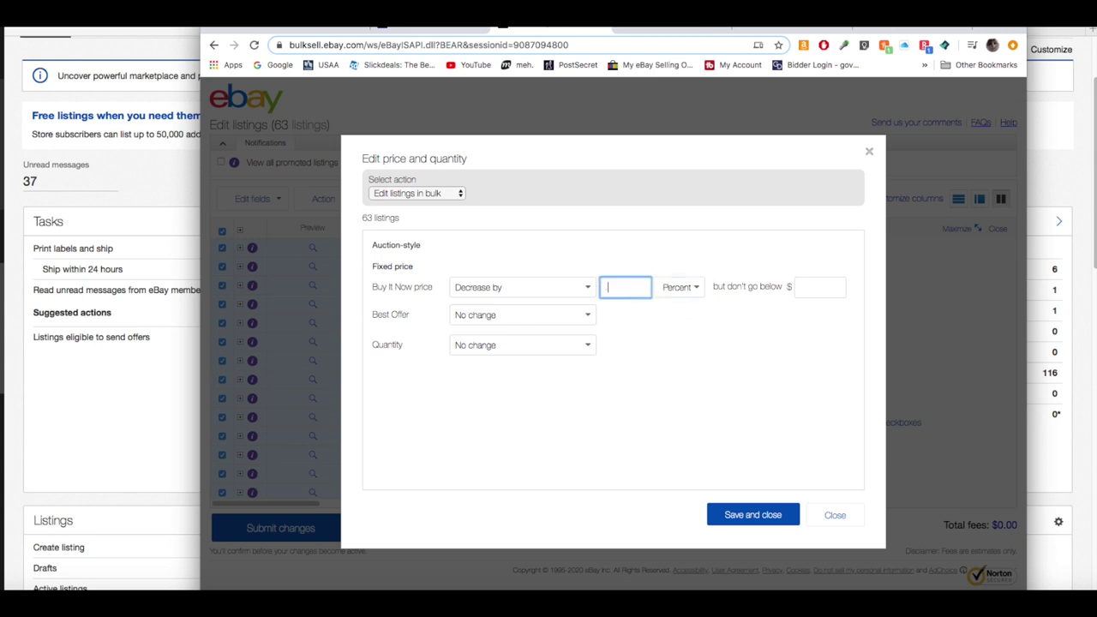
{"action": "type", "text": ".5"}
{"action": "left_click", "coordinate": [815, 287]}
{"action": "type", "text": "24.99"}
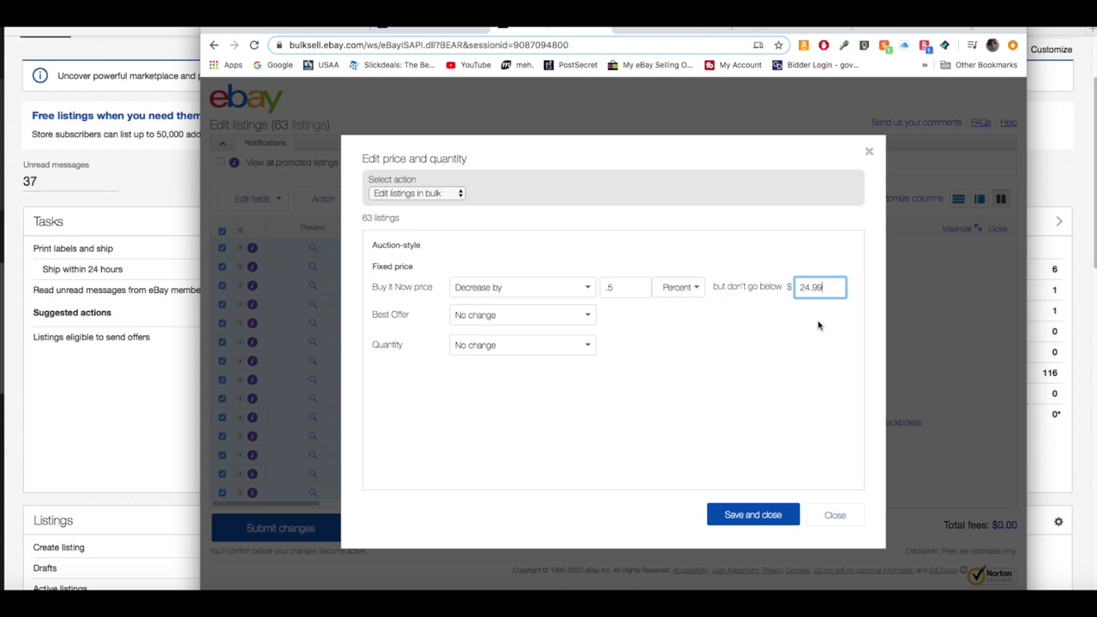
{"action": "left_click", "coordinate": [763, 515]}
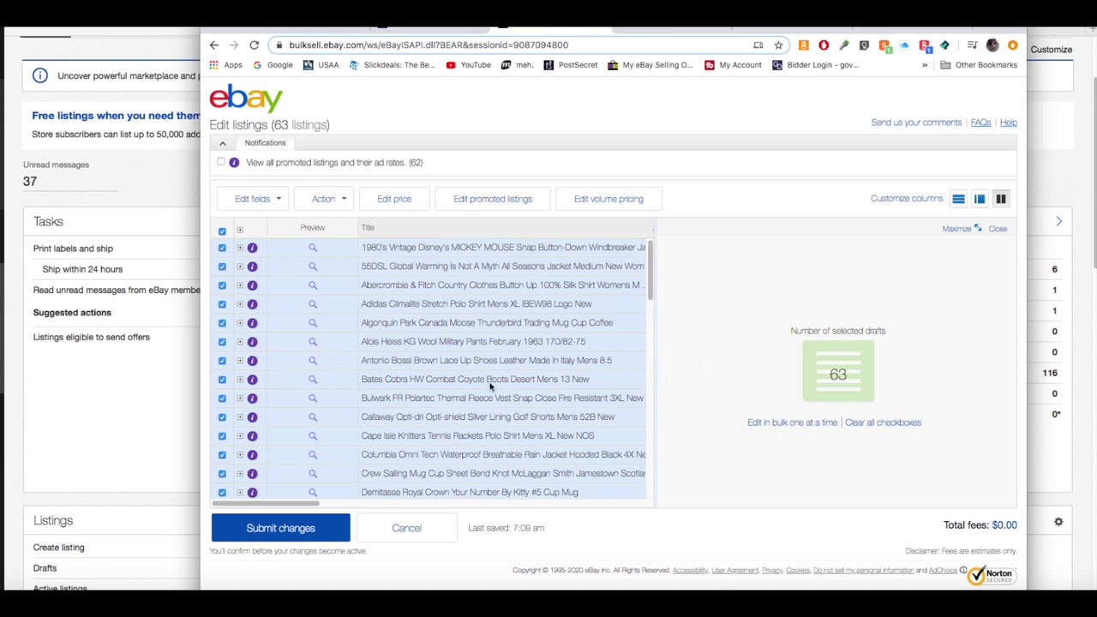
Submit and confirm the bulk price changes, then return to the active listings
{"action": "left_click", "coordinate": [279, 529]}
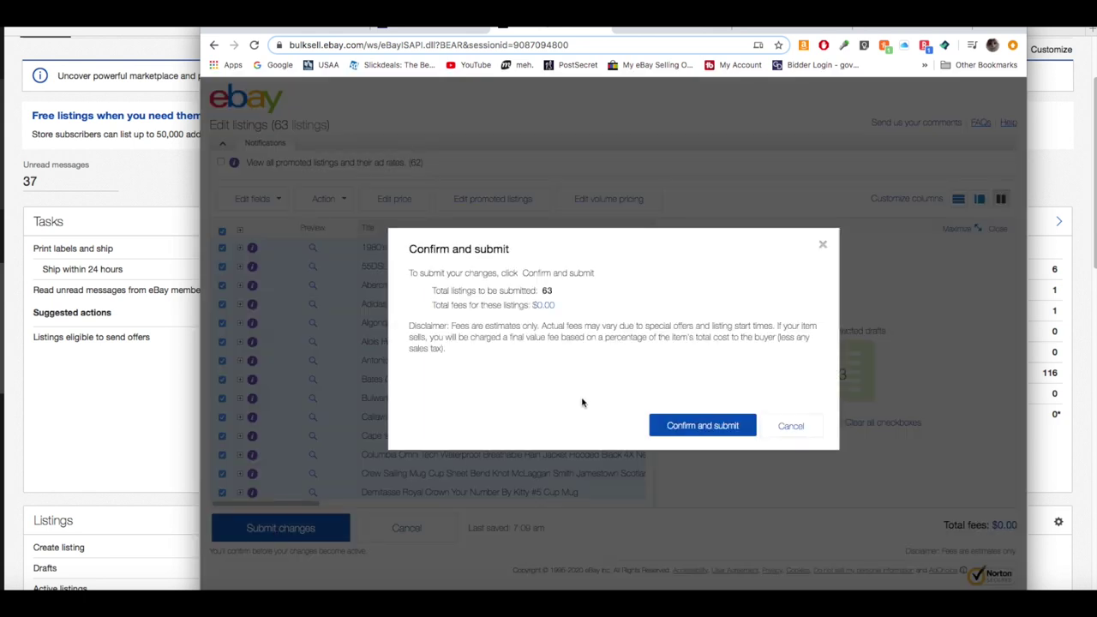
{"action": "left_click", "coordinate": [722, 426]}
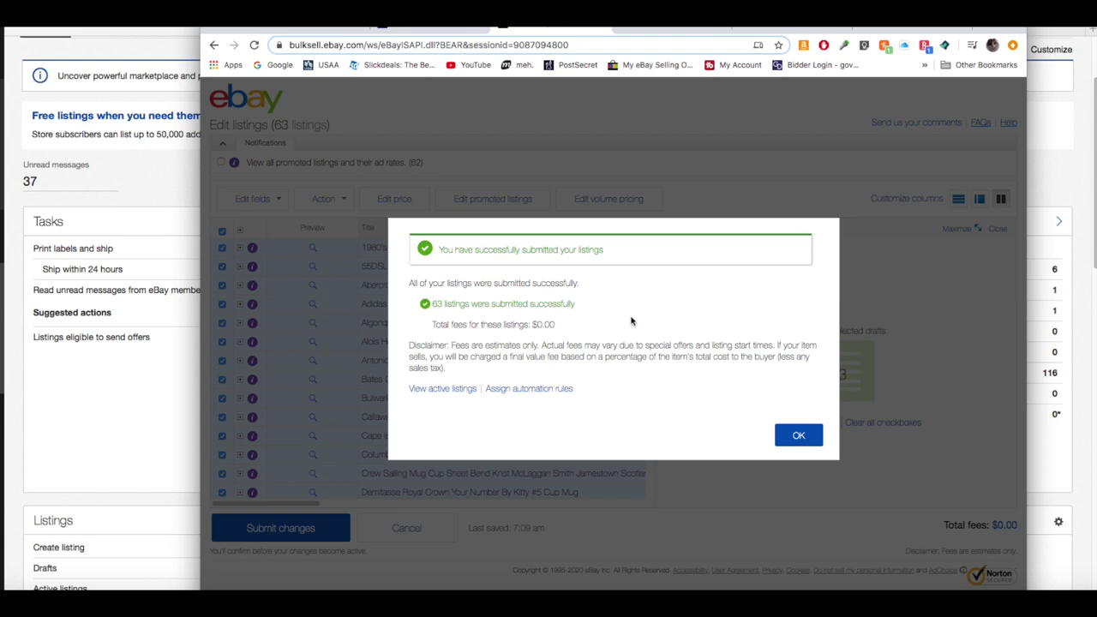
{"action": "left_click", "coordinate": [801, 438]}
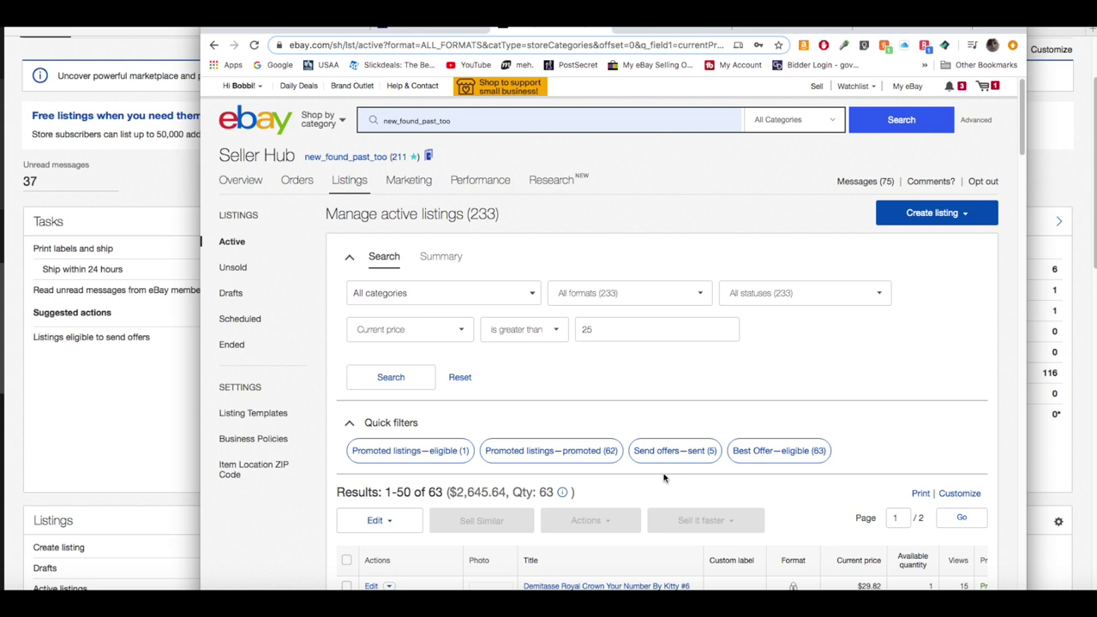
Reset the listing filter and search for active listings with a current price less than 24.99
{"action": "left_click", "coordinate": [467, 385]}
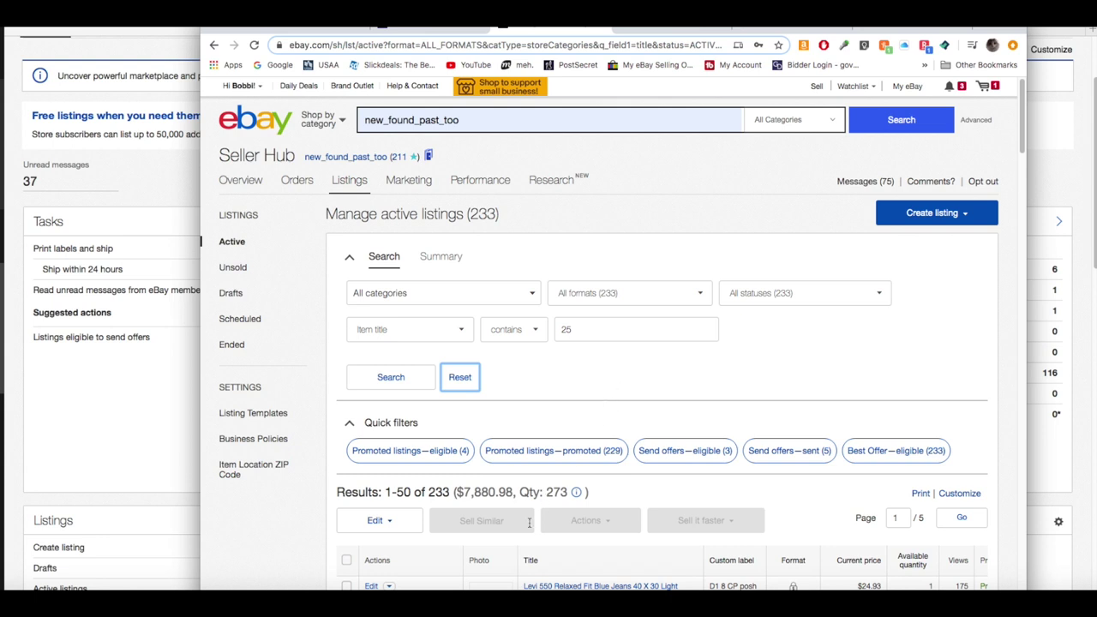
{"action": "left_click_drag", "start_coordinate": [546, 492], "coordinate": [565, 493]}
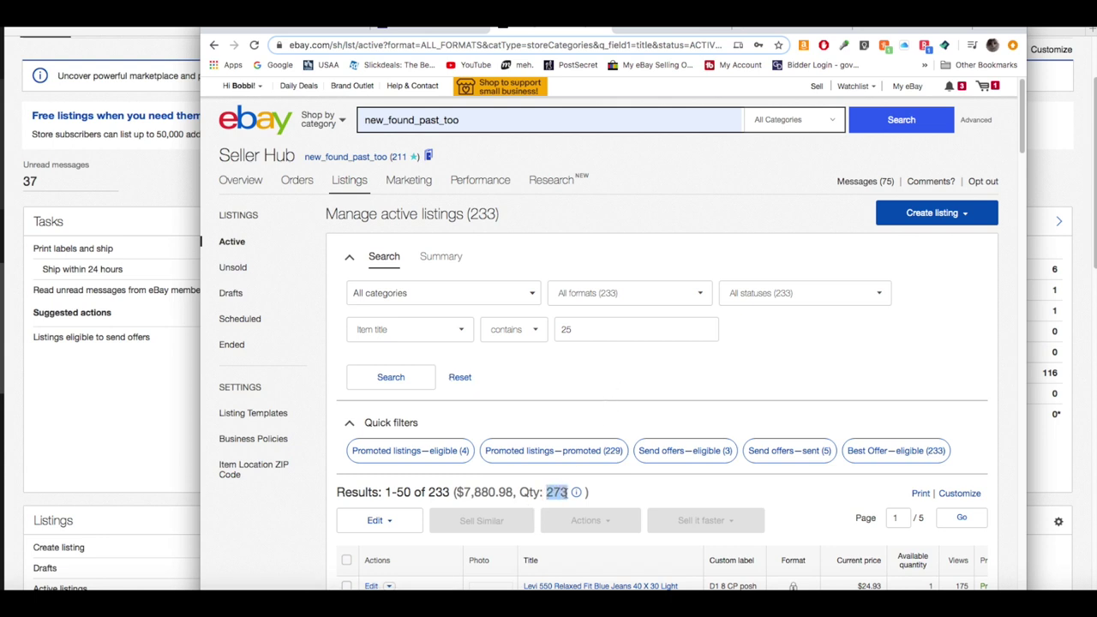
{"action": "left_click", "coordinate": [563, 379]}
{"action": "left_click", "coordinate": [463, 334]}
{"action": "left_click", "coordinate": [406, 354]}
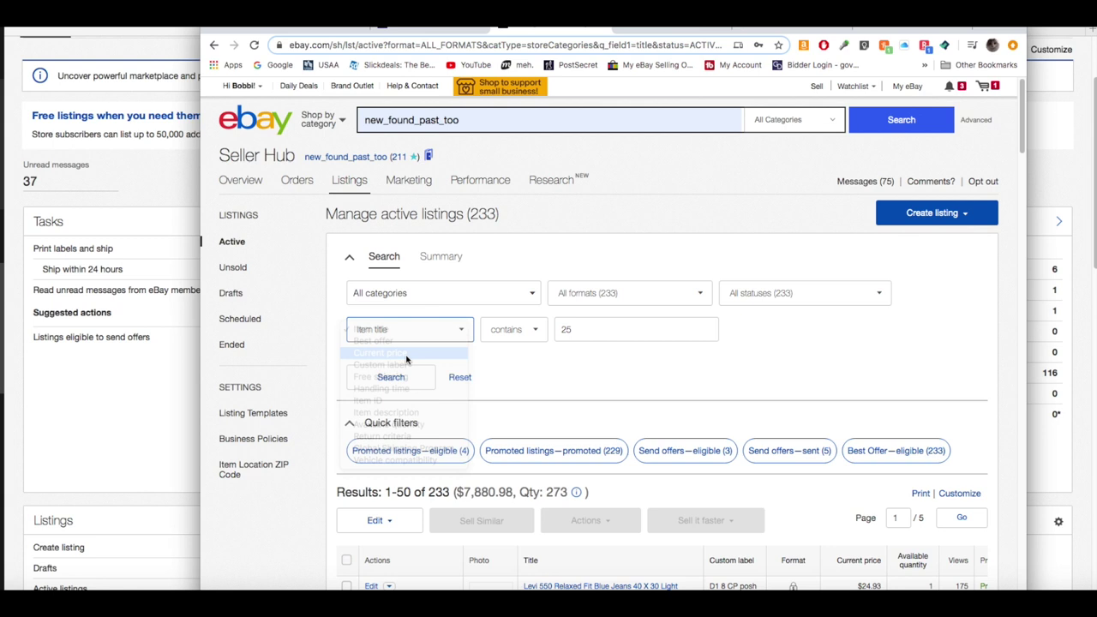
{"action": "left_click", "coordinate": [564, 333]}
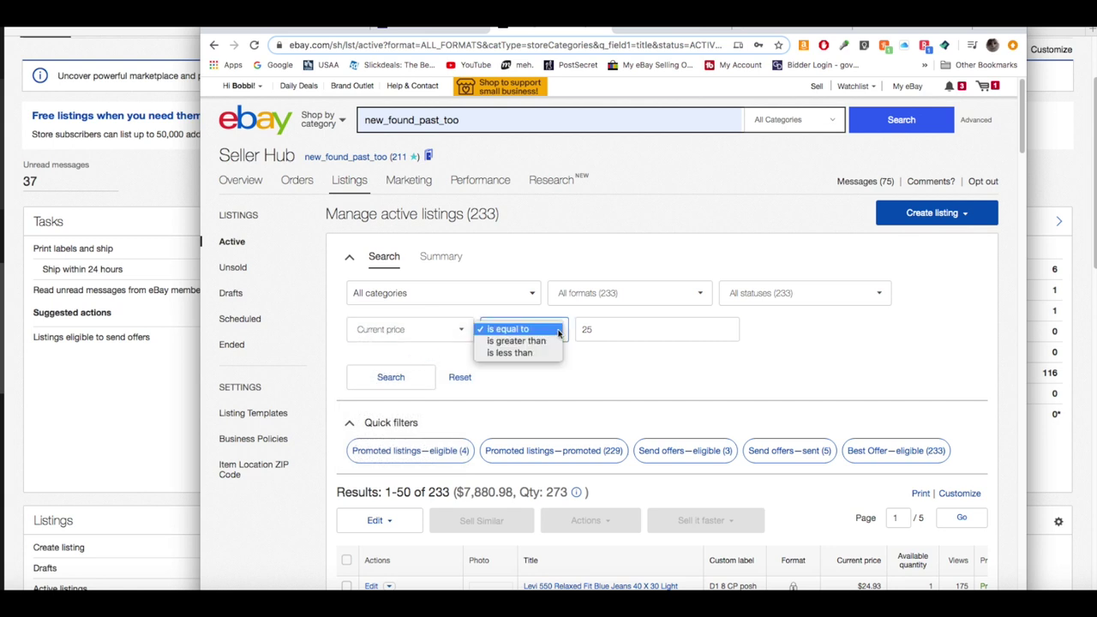
{"action": "left_click", "coordinate": [521, 355]}
{"action": "left_click_drag", "start_coordinate": [599, 333], "coordinate": [575, 330]}
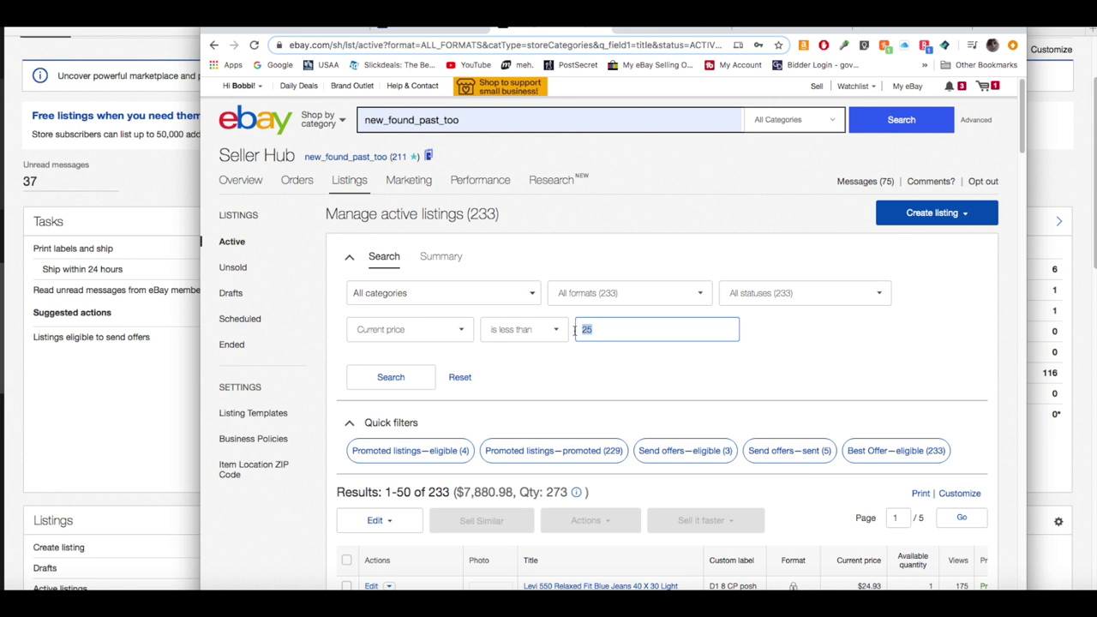
{"action": "type", "text": "24.99"}
{"action": "left_click", "coordinate": [397, 379]}
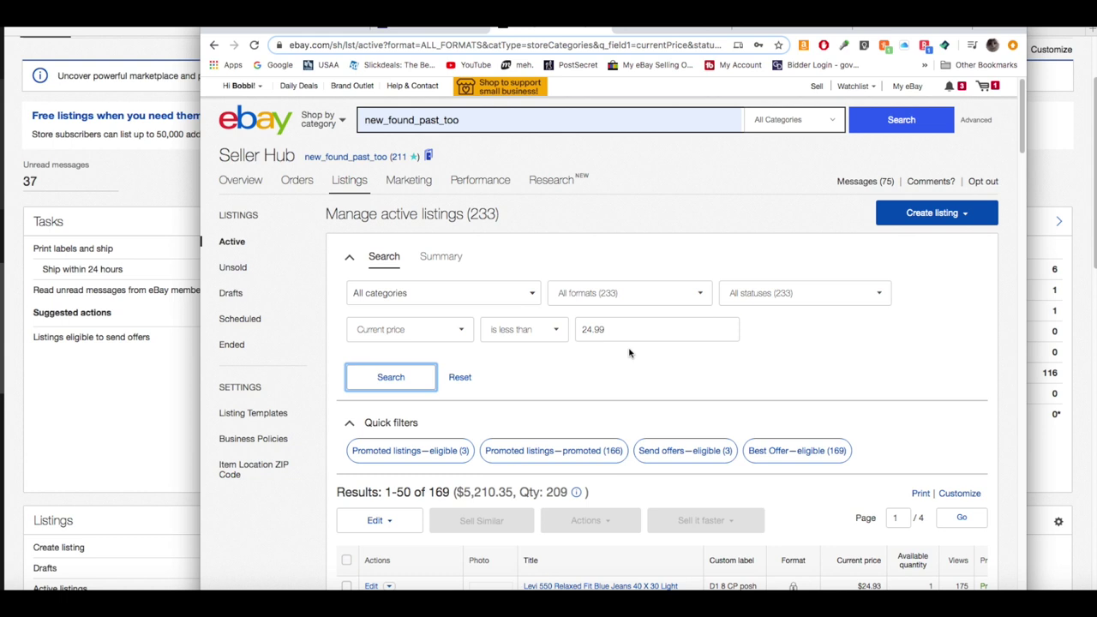
Open all the filtered listings priced below 24.99 in the bulk editor and select every one of them
{"action": "scroll", "coordinate": [545, 384], "scroll_direction": "down", "scroll_amount": 1}
{"action": "scroll", "coordinate": [545, 384], "scroll_direction": "down", "scroll_amount": 1}
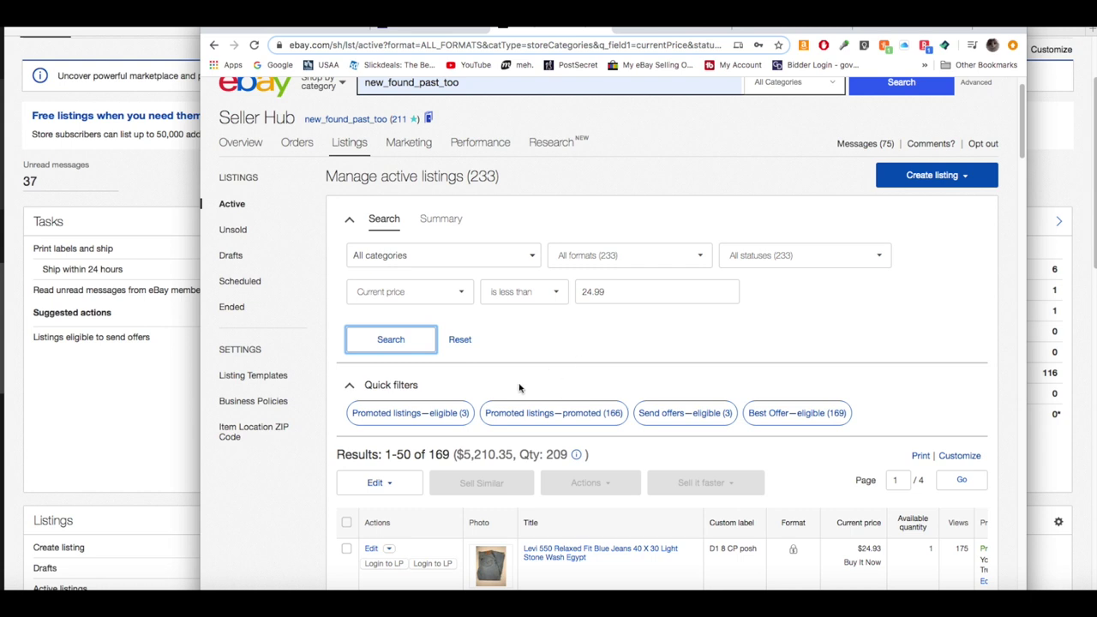
{"action": "scroll", "coordinate": [524, 388], "scroll_direction": "down", "scroll_amount": 1}
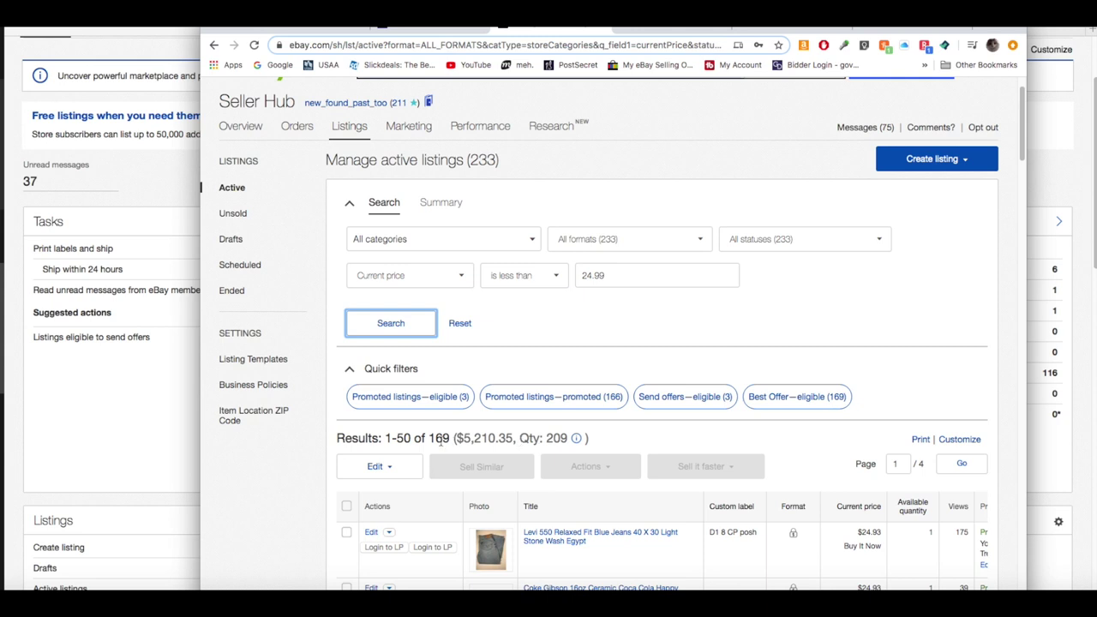
{"action": "left_click", "coordinate": [390, 467]}
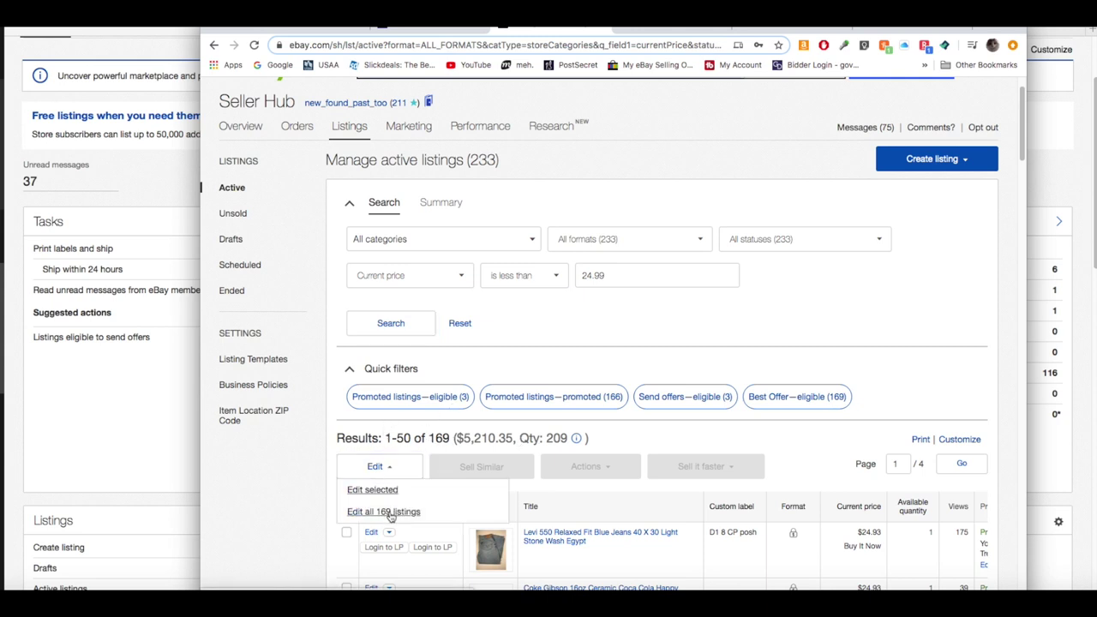
{"action": "left_click", "coordinate": [383, 512]}
{"action": "scroll", "coordinate": [343, 429], "scroll_direction": "down", "scroll_amount": 5}
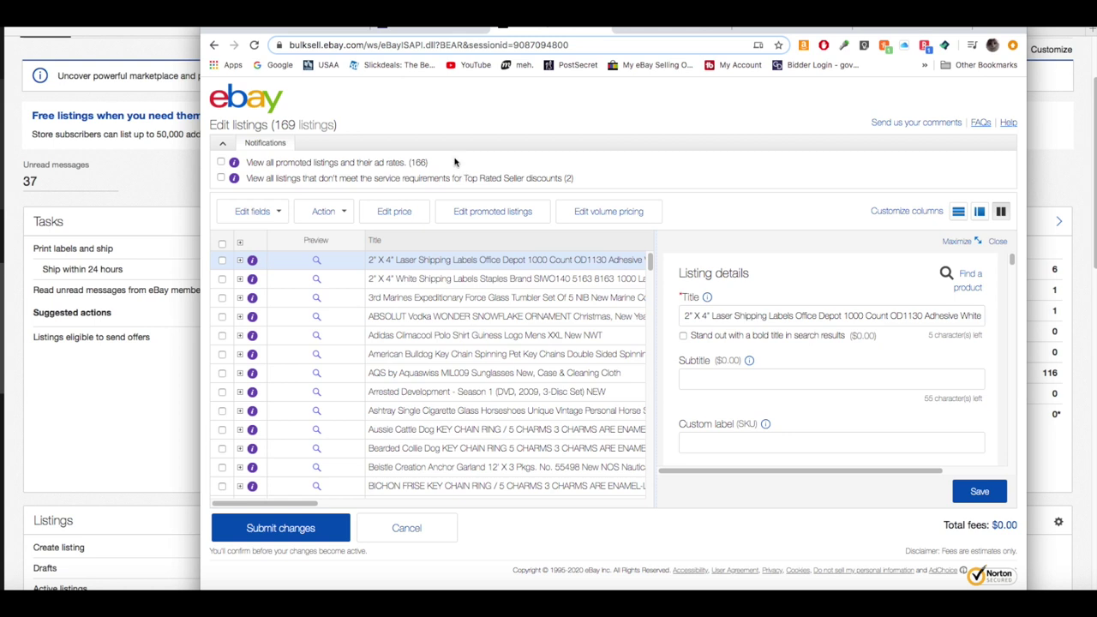
{"action": "left_click", "coordinate": [222, 245]}
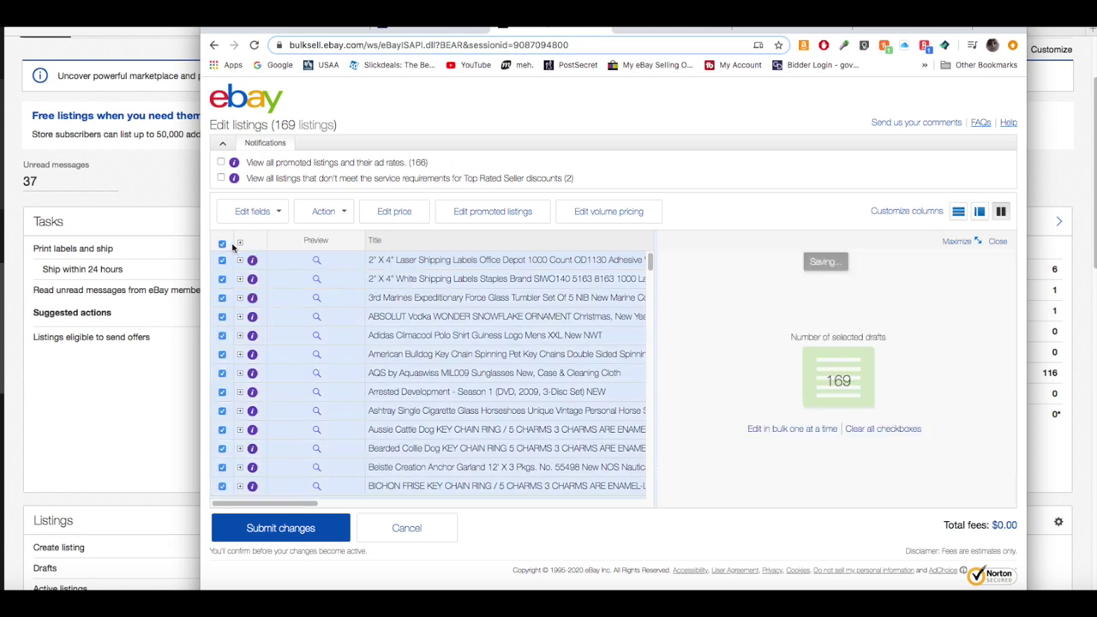
Open price and quantity editing for all the selected listings and set the Buy It Now price to be decreased
{"action": "left_click", "coordinate": [280, 216]}
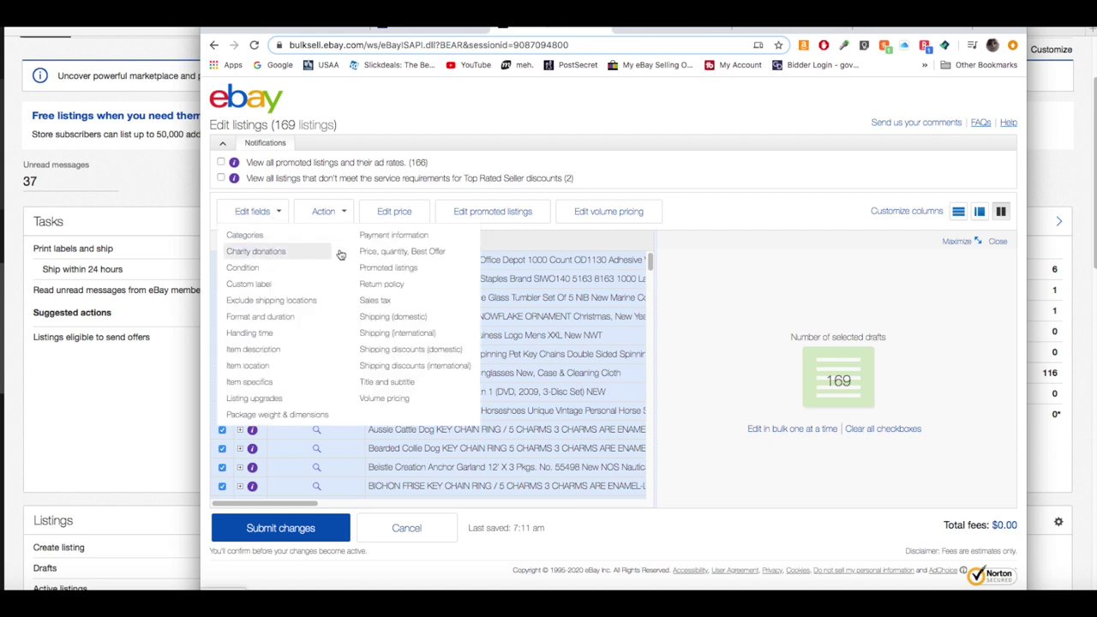
{"action": "left_click", "coordinate": [383, 255]}
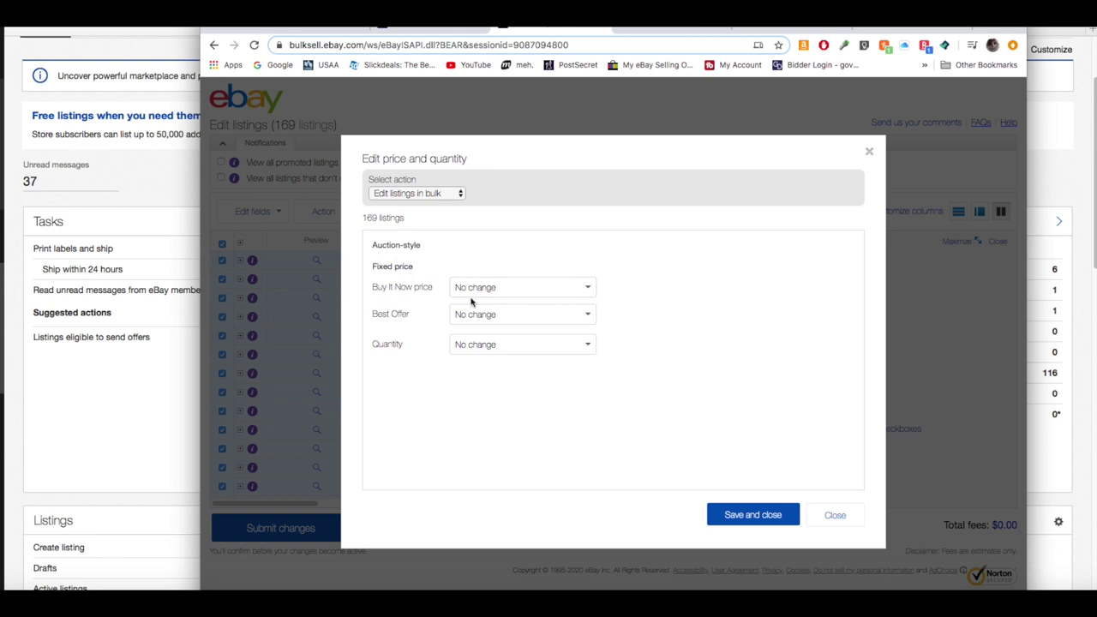
{"action": "left_click", "coordinate": [591, 289]}
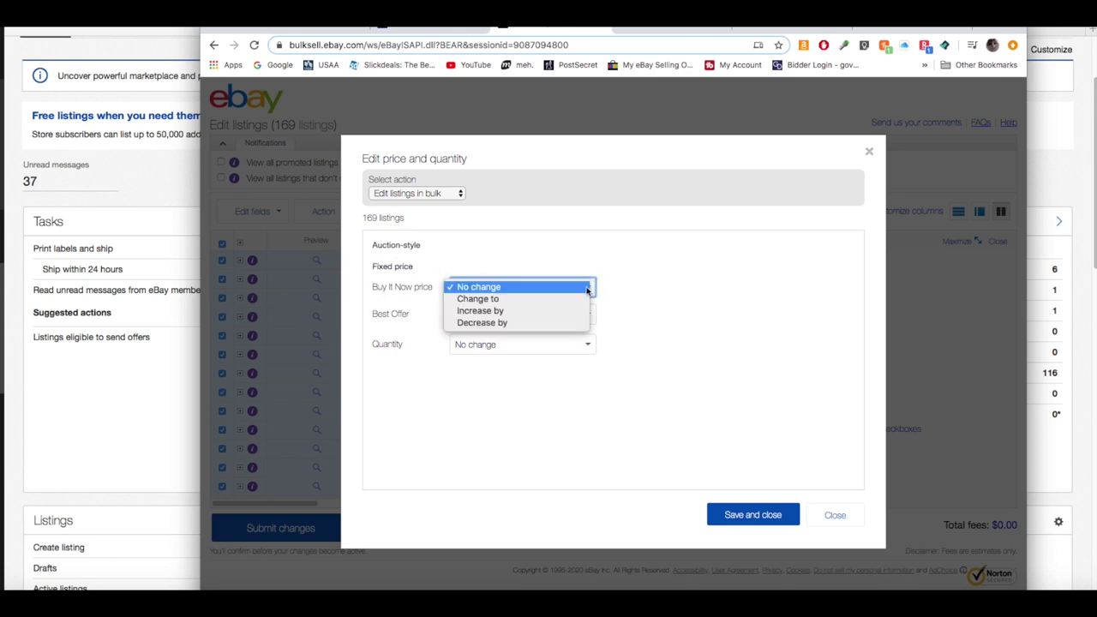
{"action": "left_click", "coordinate": [503, 324]}
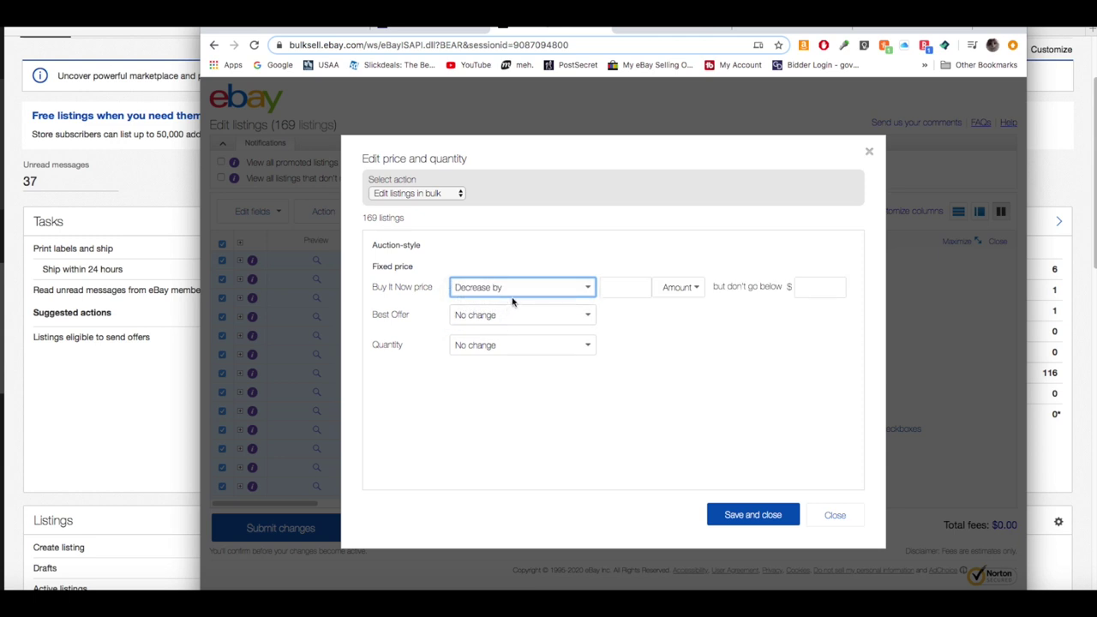
{"action": "left_click", "coordinate": [582, 289]}
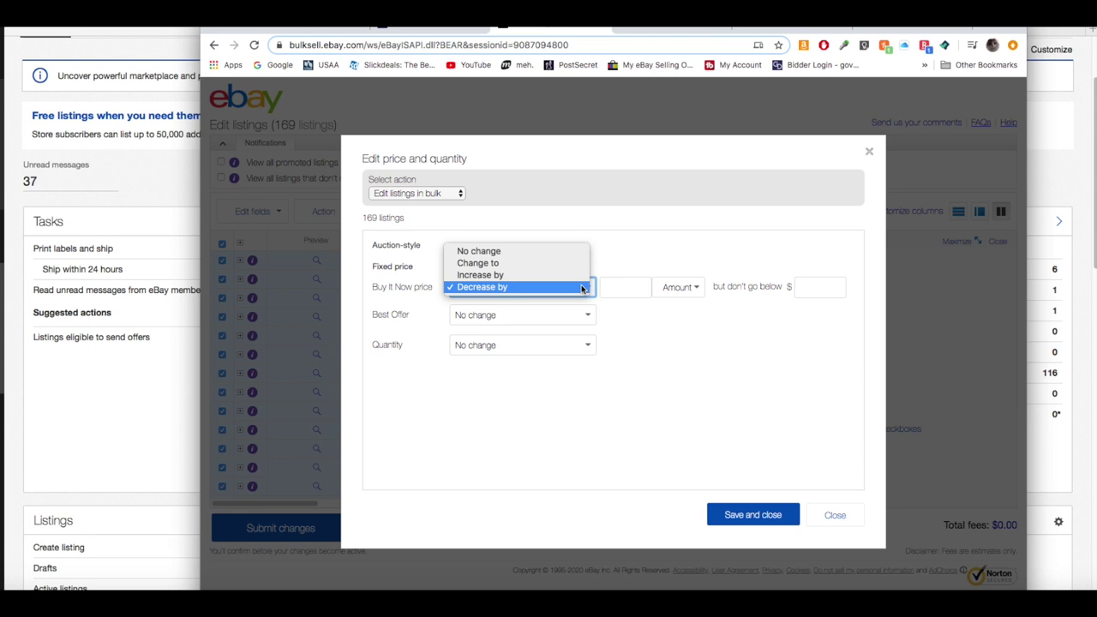
{"action": "left_click", "coordinate": [531, 288]}
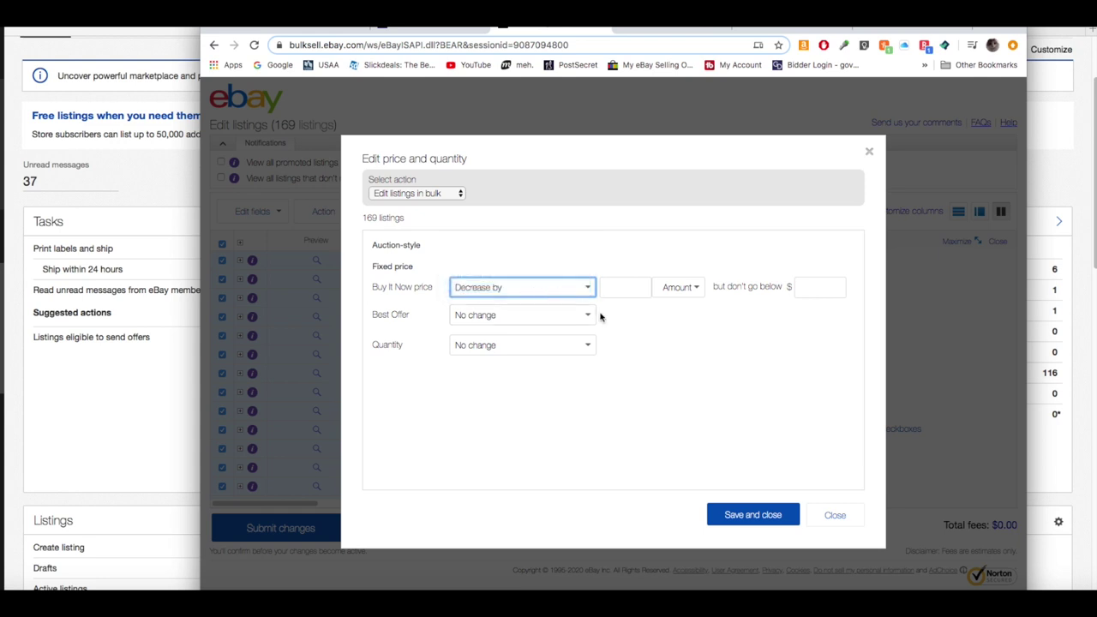
Set the Buy It Now price decrease to .1 percent, but not below $9.99, and save the bulk edit
{"action": "left_click", "coordinate": [681, 289]}
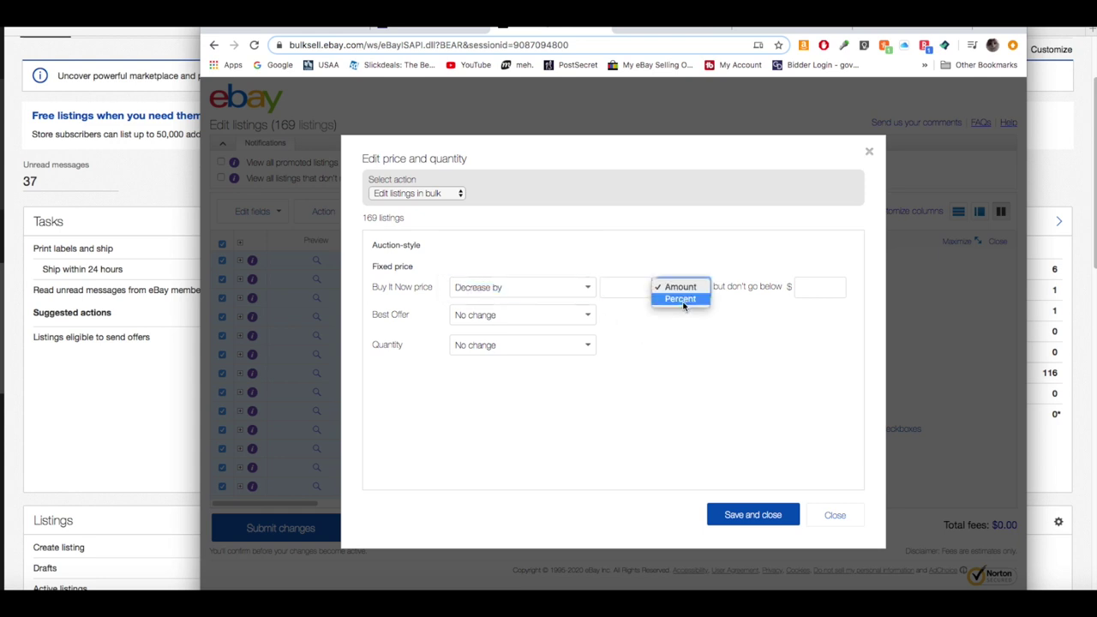
{"action": "left_click", "coordinate": [686, 300]}
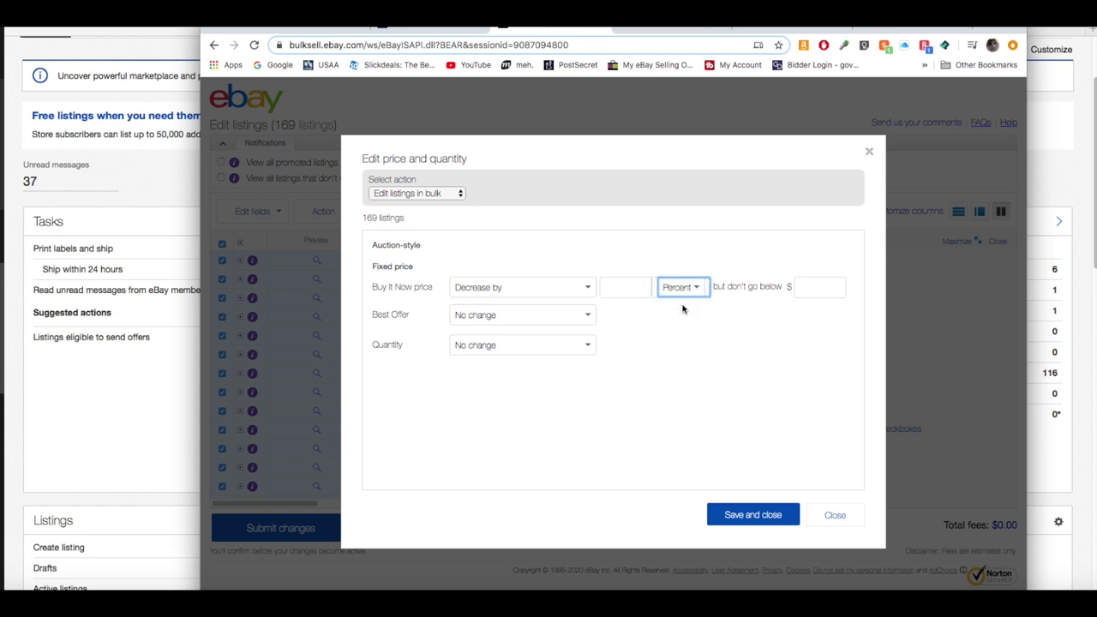
{"action": "left_click", "coordinate": [626, 288]}
{"action": "type", "text": "1"}
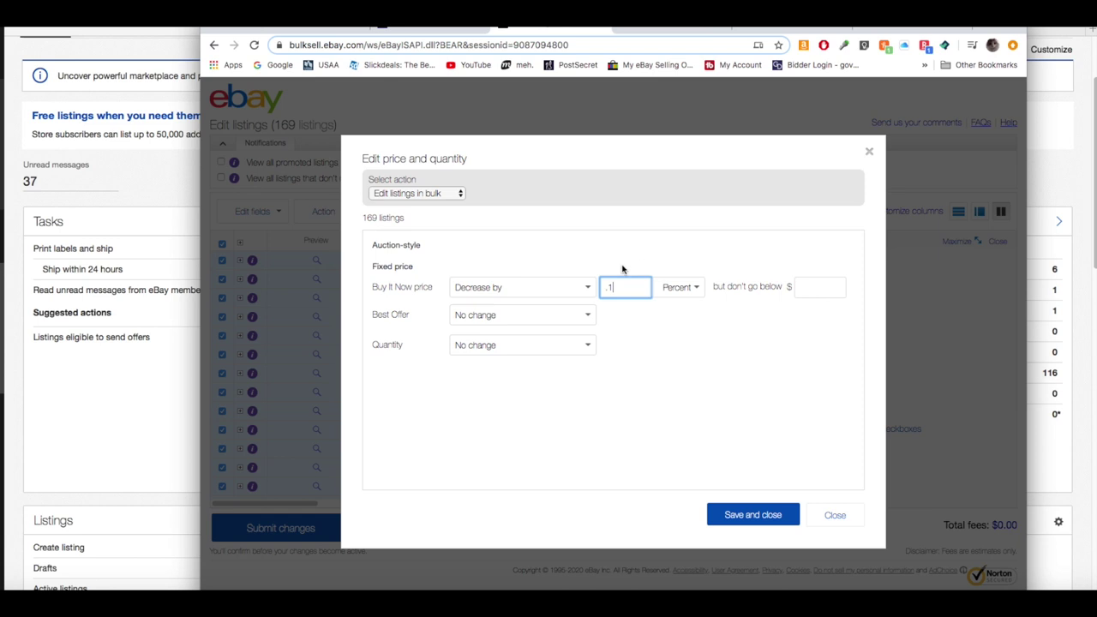
{"action": "left_click", "coordinate": [816, 286]}
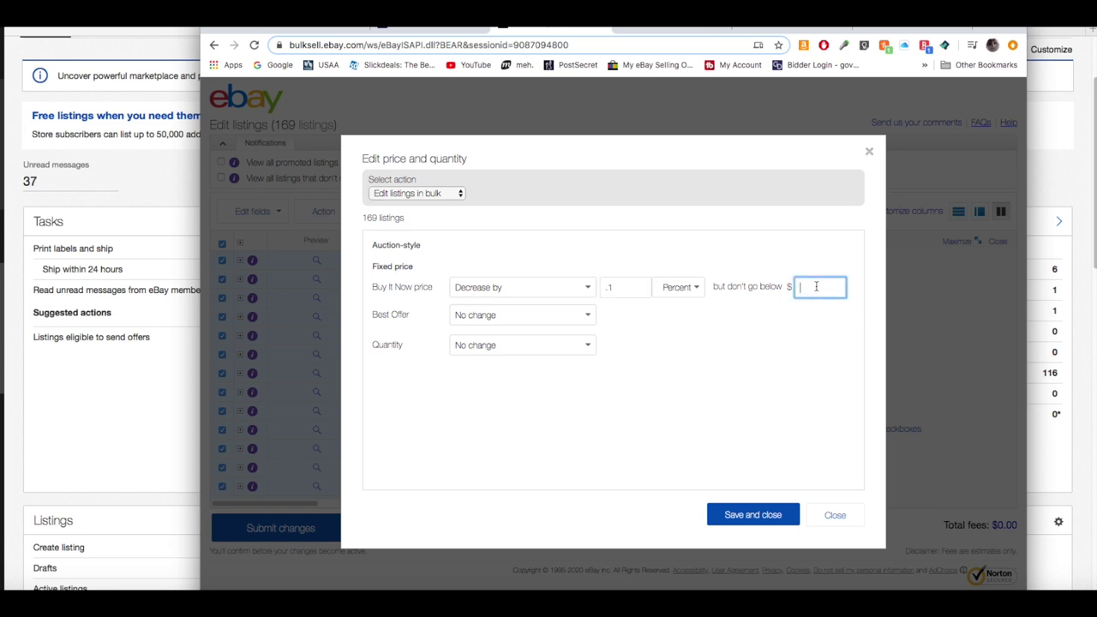
{"action": "type", "text": "9.99"}
{"action": "left_click", "coordinate": [764, 525]}
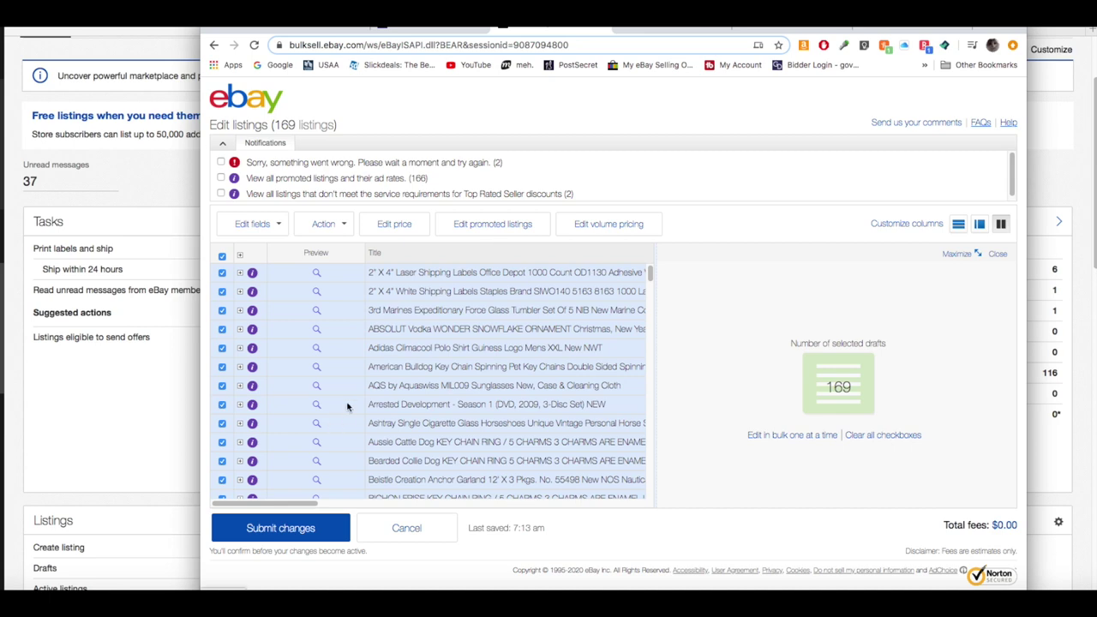
Submit the bulk price changes for the listings priced below 24.99 and confirm the submission
{"action": "left_click", "coordinate": [294, 527]}
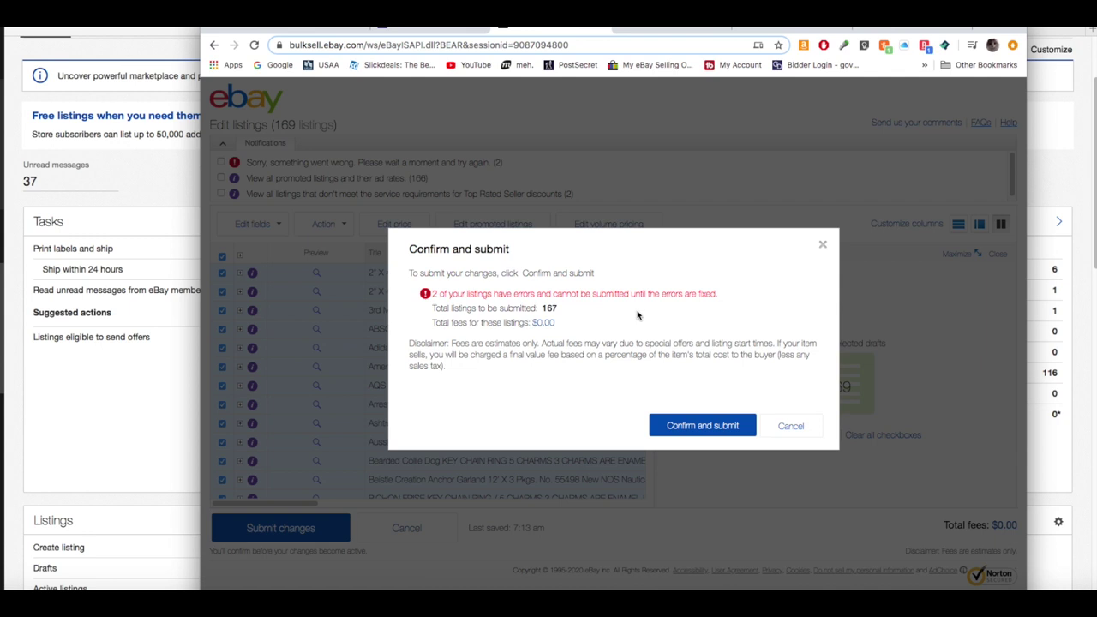
{"action": "left_click", "coordinate": [701, 428]}
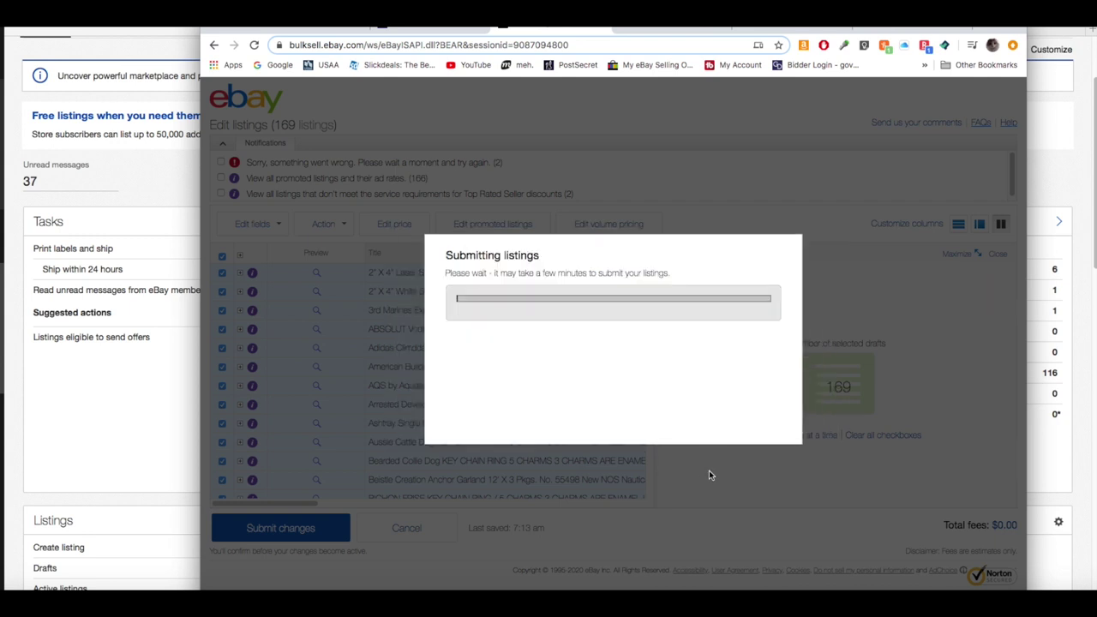
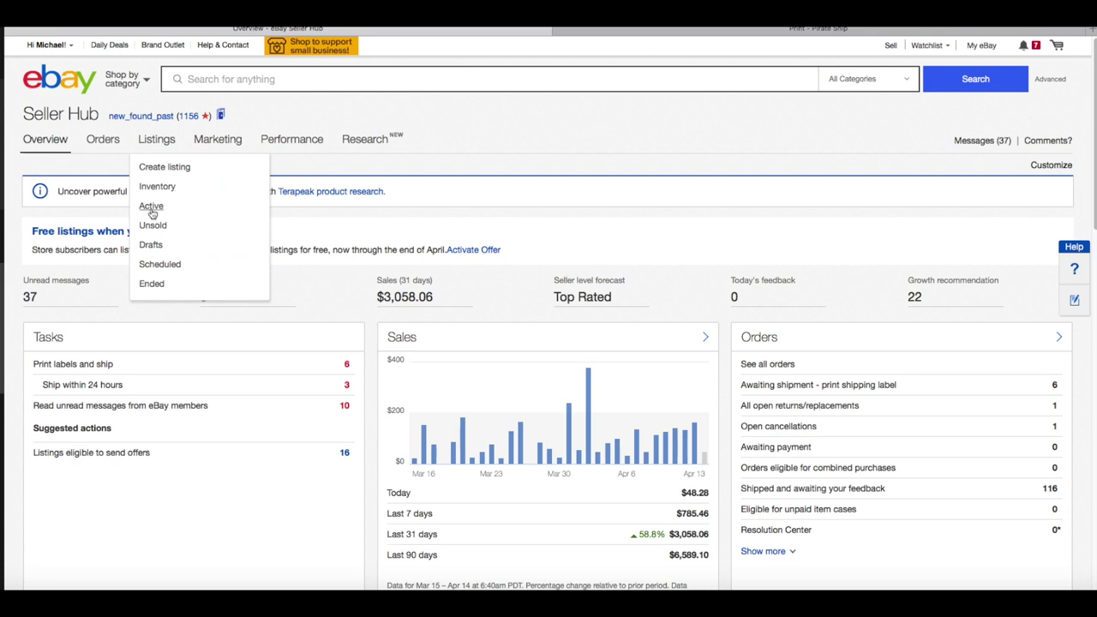
In the other seller account's Seller Hub, open the active listings and search for a current price greater than 25
{"action": "left_click", "coordinate": [152, 208]}
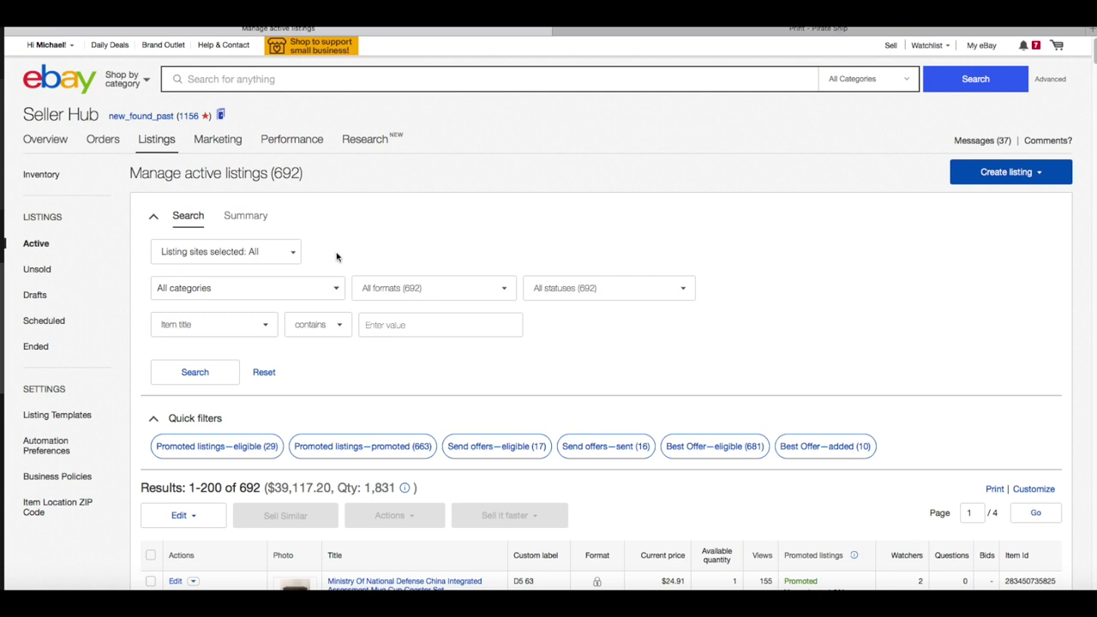
{"action": "left_click", "coordinate": [265, 329]}
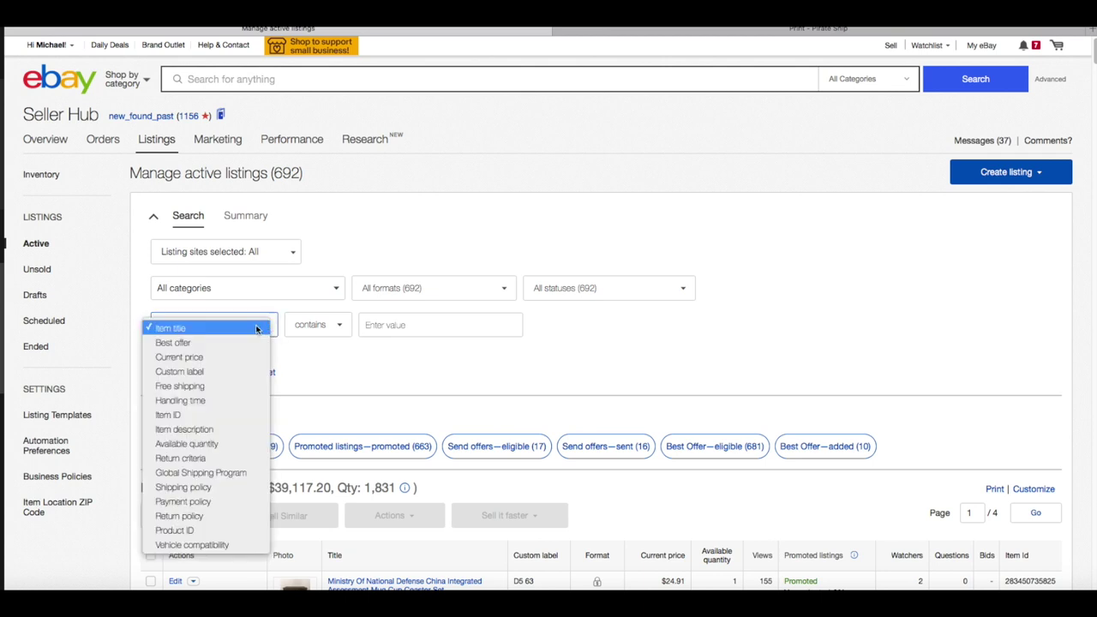
{"action": "left_click", "coordinate": [217, 357]}
{"action": "left_click", "coordinate": [342, 327]}
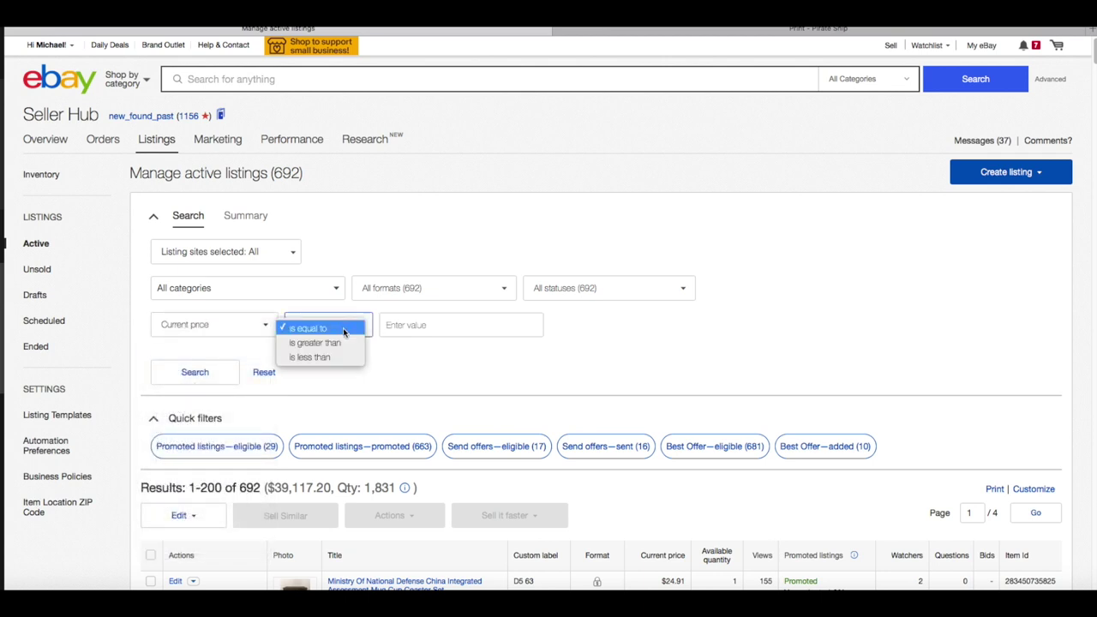
{"action": "left_click", "coordinate": [402, 334]}
{"action": "left_click", "coordinate": [405, 326]}
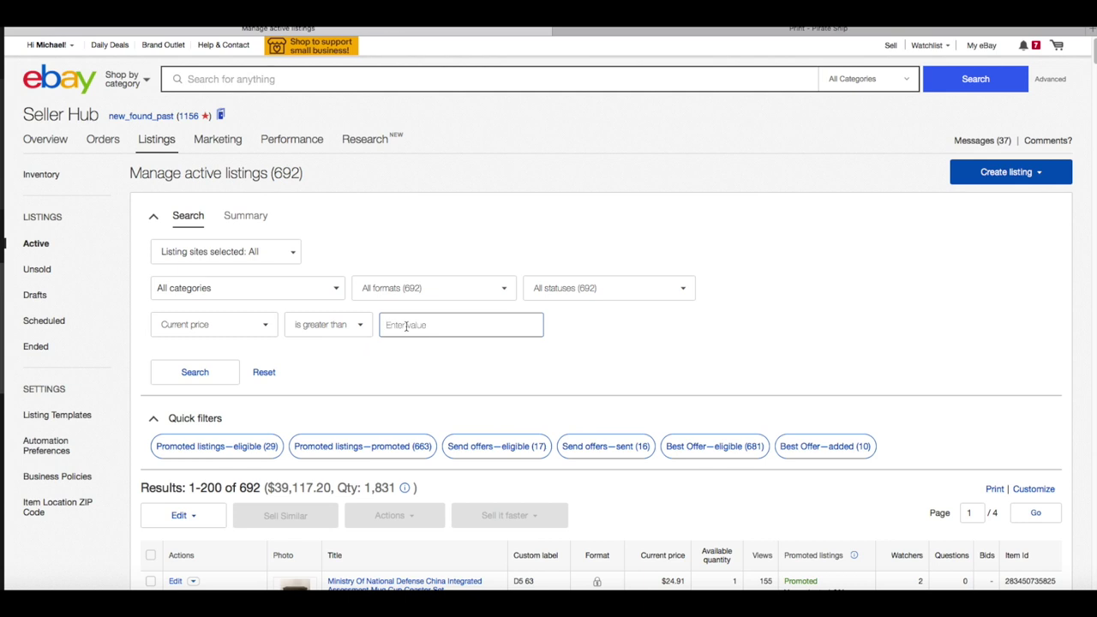
{"action": "type", "text": "25"}
{"action": "left_click", "coordinate": [200, 382]}
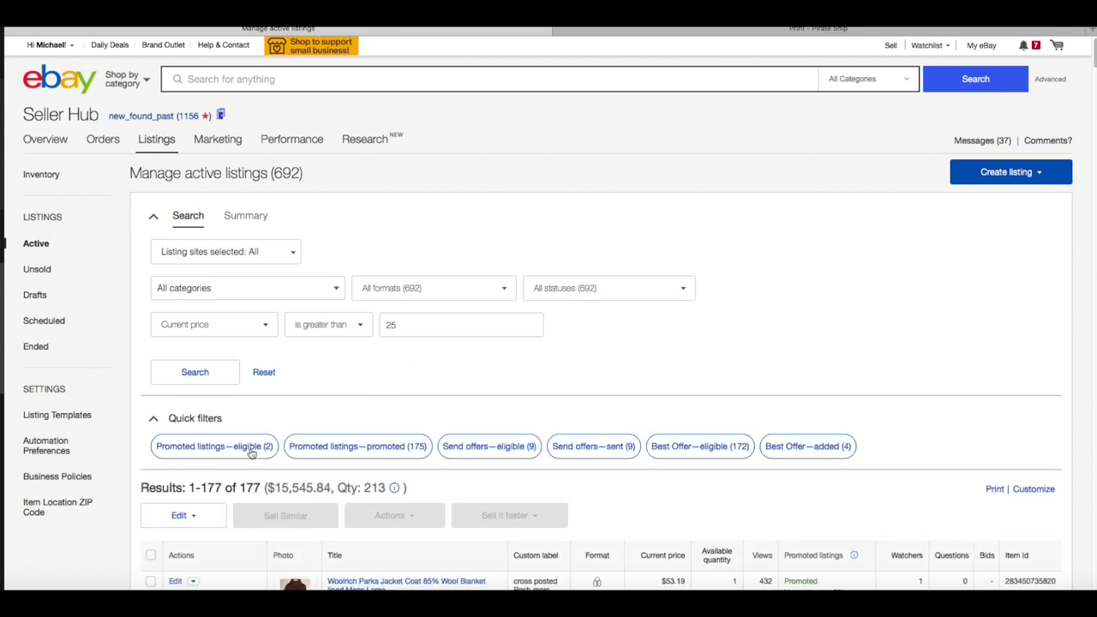
Open all the filtered listings priced above 25 in the bulk editor
{"action": "scroll", "coordinate": [163, 454], "scroll_direction": "down", "scroll_amount": 1}
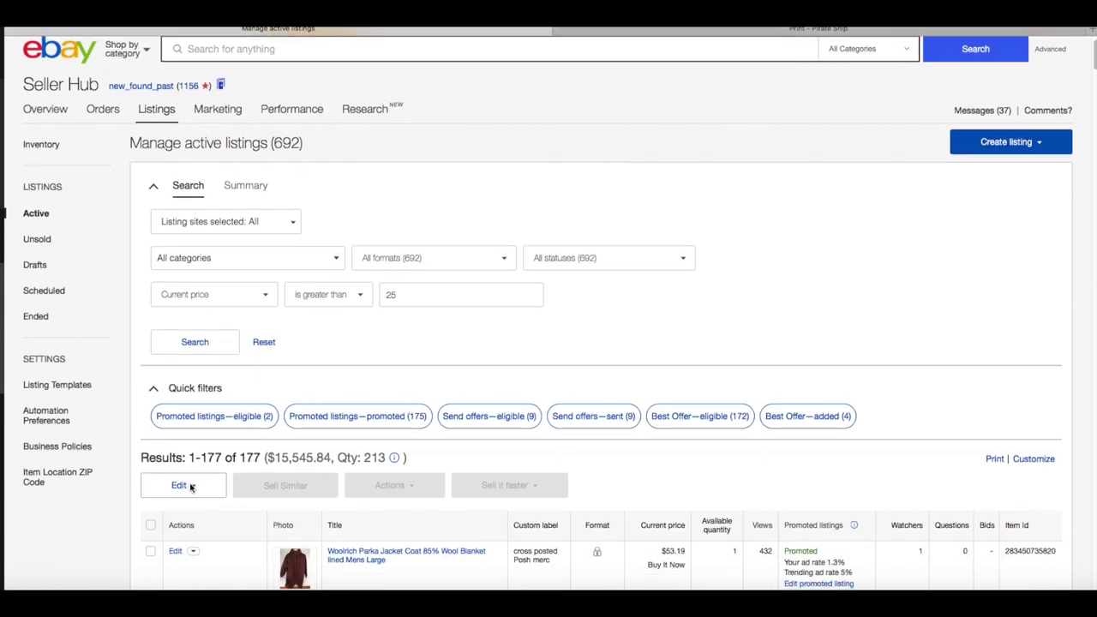
{"action": "left_click", "coordinate": [193, 486]}
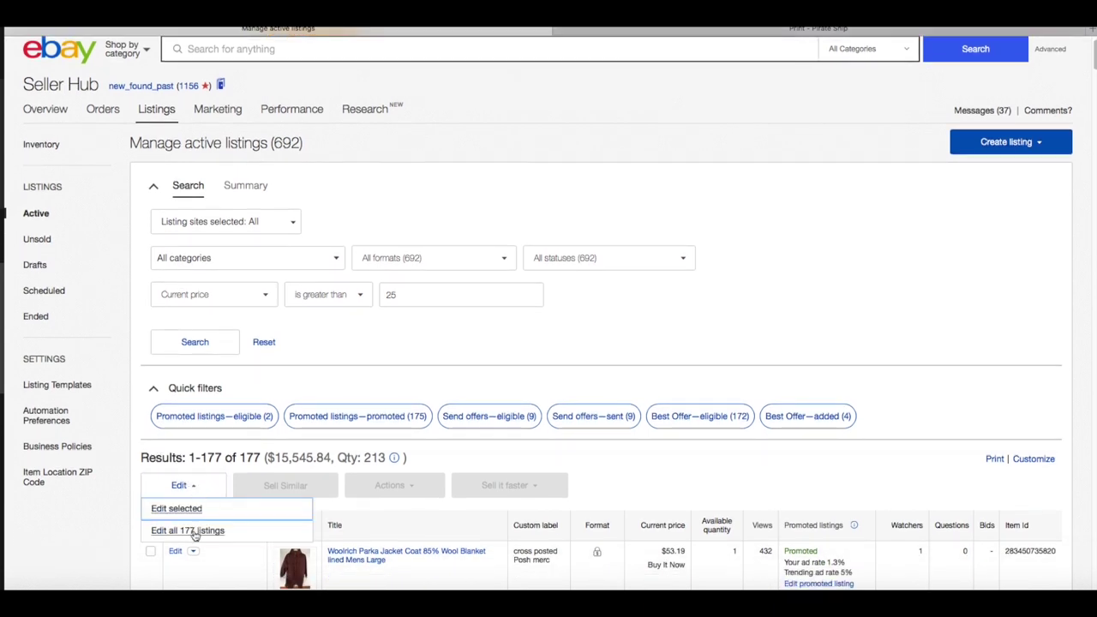
{"action": "left_click", "coordinate": [187, 531]}
{"action": "scroll", "coordinate": [194, 531], "scroll_direction": "down", "scroll_amount": 4}
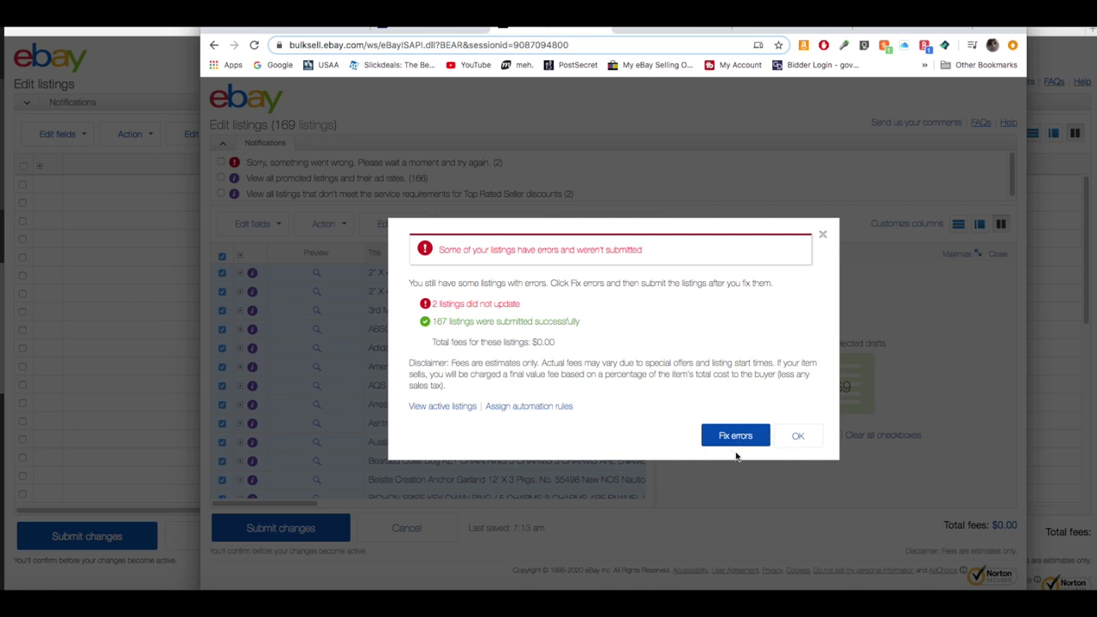
Dismiss the submission results for the listings below 24.99 and return to the other account's bulk editor
{"action": "left_click", "coordinate": [798, 439]}
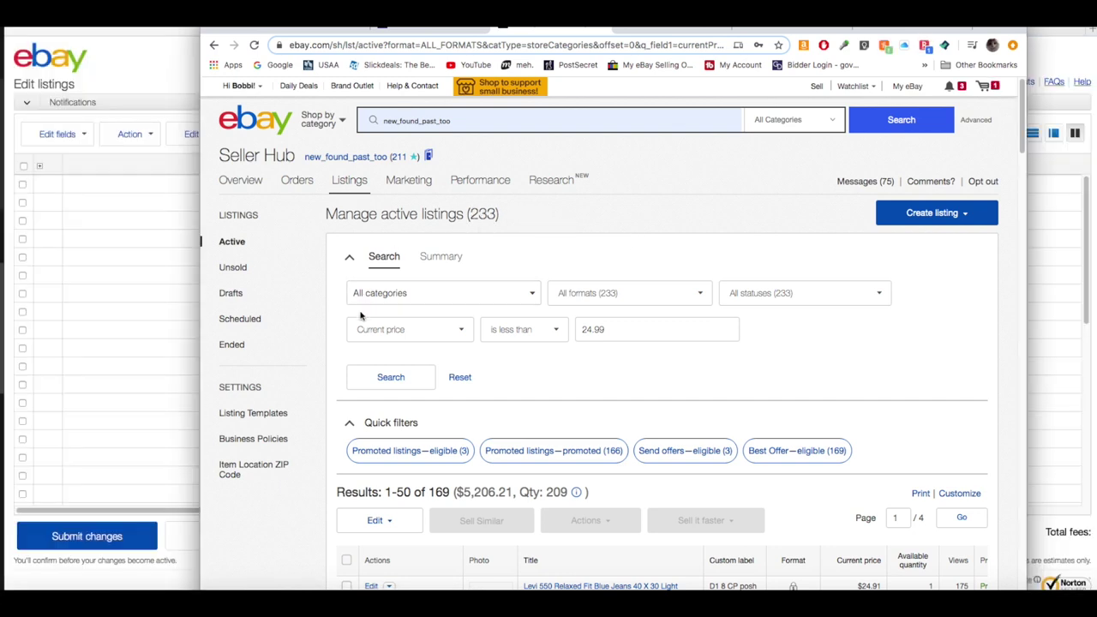
{"action": "left_click", "coordinate": [187, 564]}
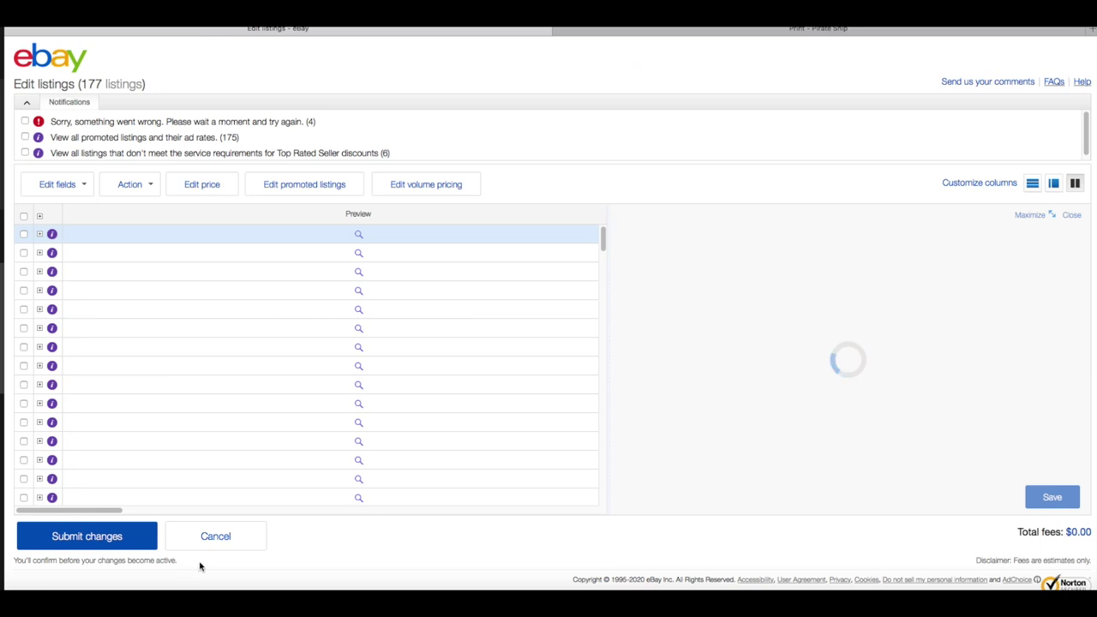
Select all the listings priced above 25, decrease their Buy It Now price by .5 percent, but not below $24.99, and save
{"action": "left_click", "coordinate": [24, 217]}
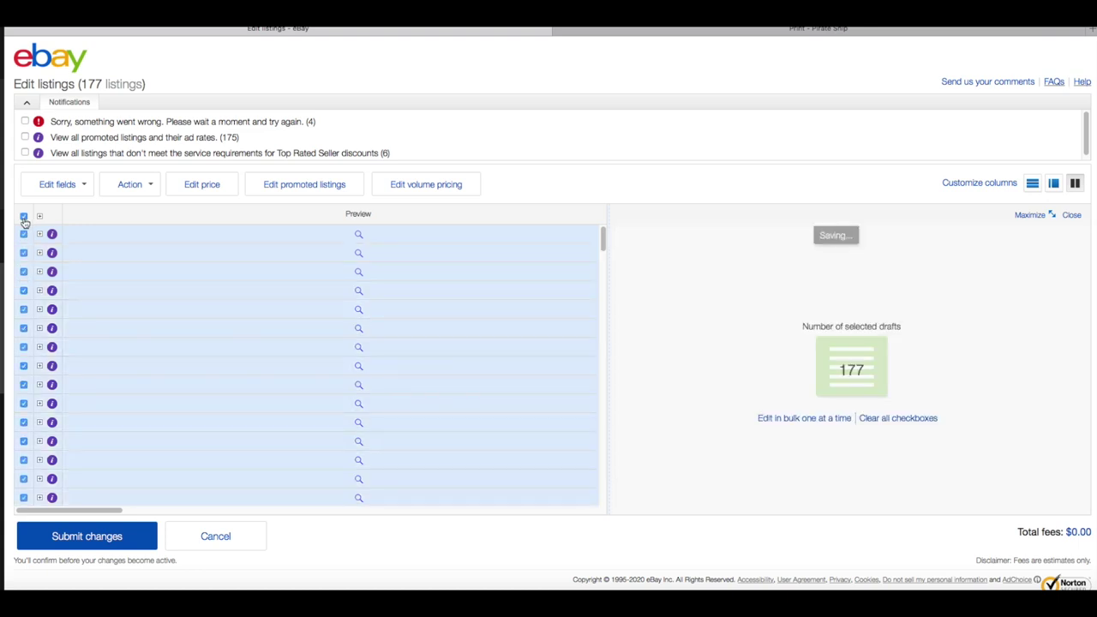
{"action": "left_click", "coordinate": [85, 187]}
{"action": "left_click", "coordinate": [153, 243]}
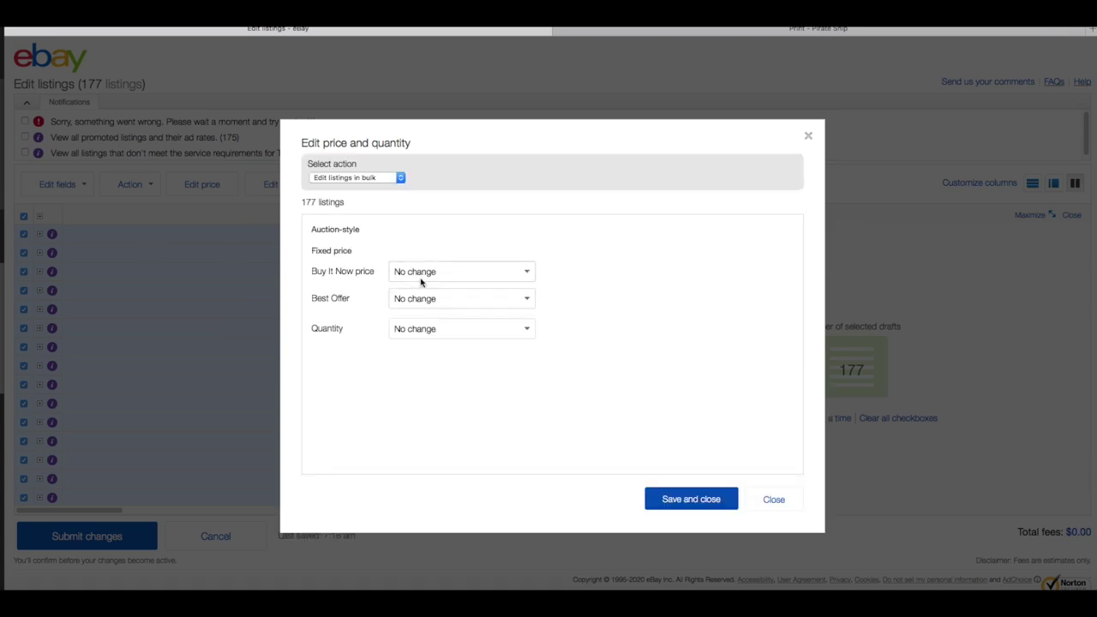
{"action": "left_click", "coordinate": [461, 270]}
{"action": "left_click", "coordinate": [445, 324]}
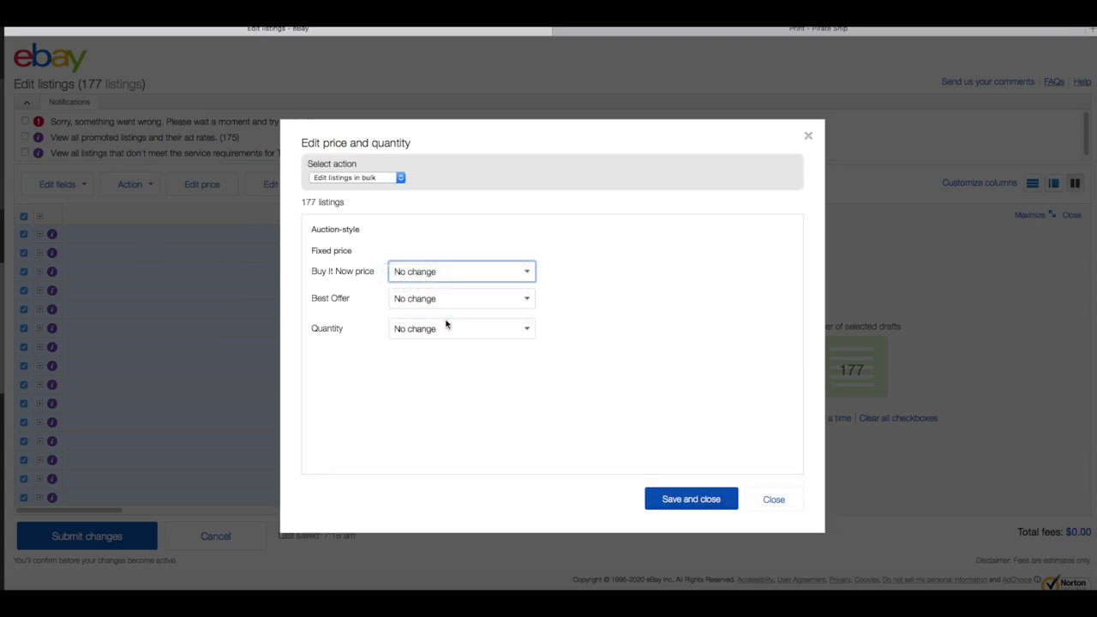
{"action": "left_click", "coordinate": [622, 272]}
{"action": "left_click", "coordinate": [585, 285]}
{"action": "left_click", "coordinate": [574, 275]}
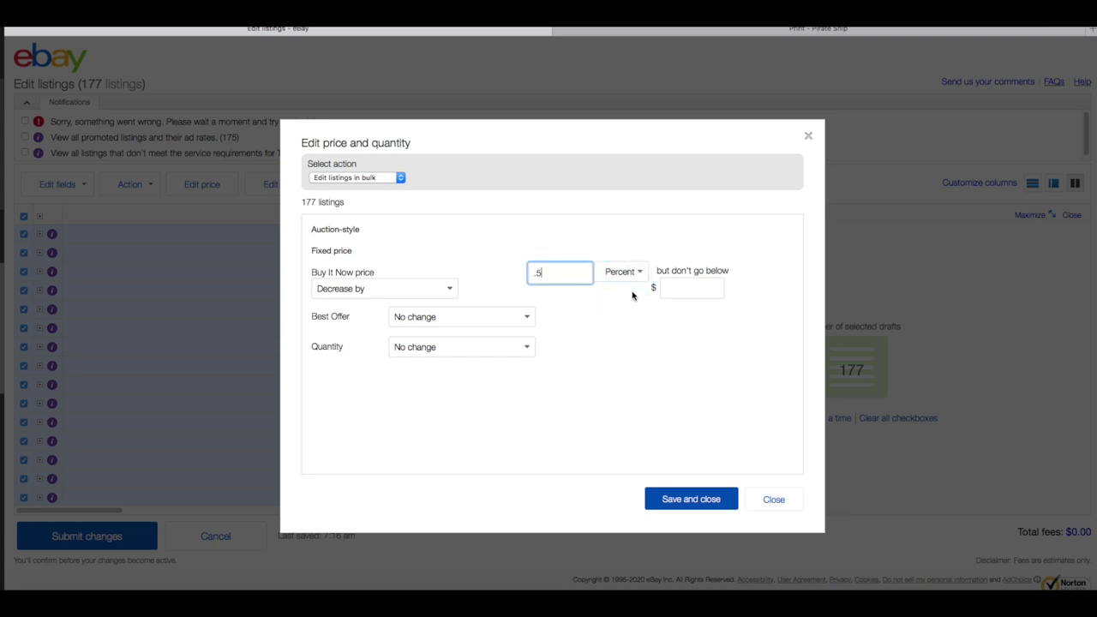
{"action": "left_click", "coordinate": [690, 290]}
{"action": "type", "text": "24.99"}
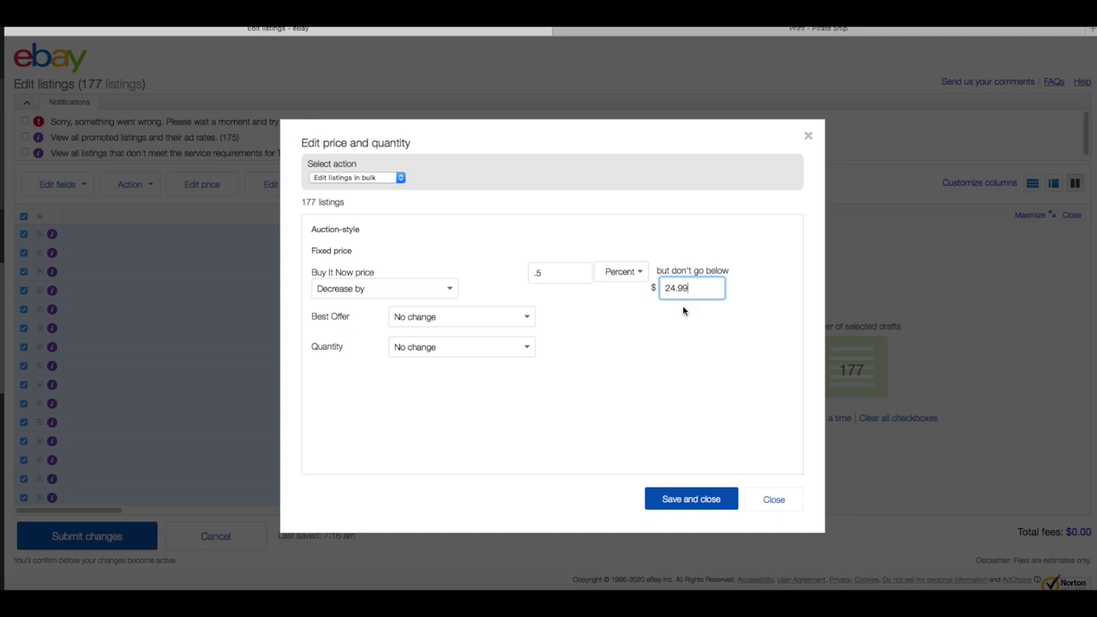
{"action": "left_click", "coordinate": [688, 502]}
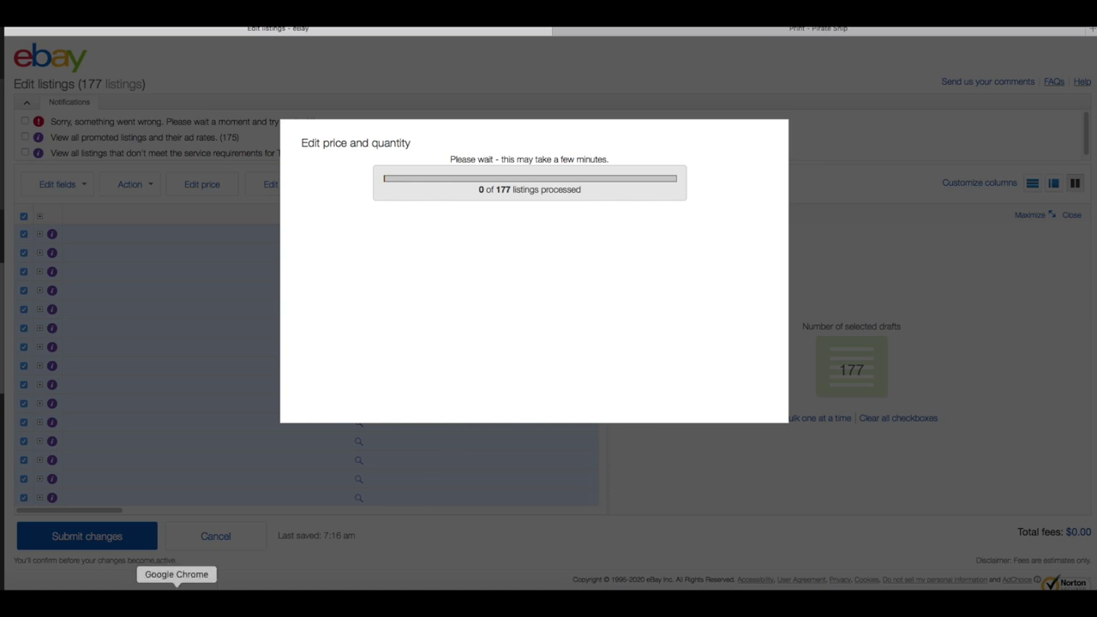
Switch to the Google Chrome window and examine the current prices of the active listings below 24.99
{"action": "left_click", "coordinate": [178, 602]}
{"action": "scroll", "coordinate": [647, 427], "scroll_direction": "down", "scroll_amount": 2}
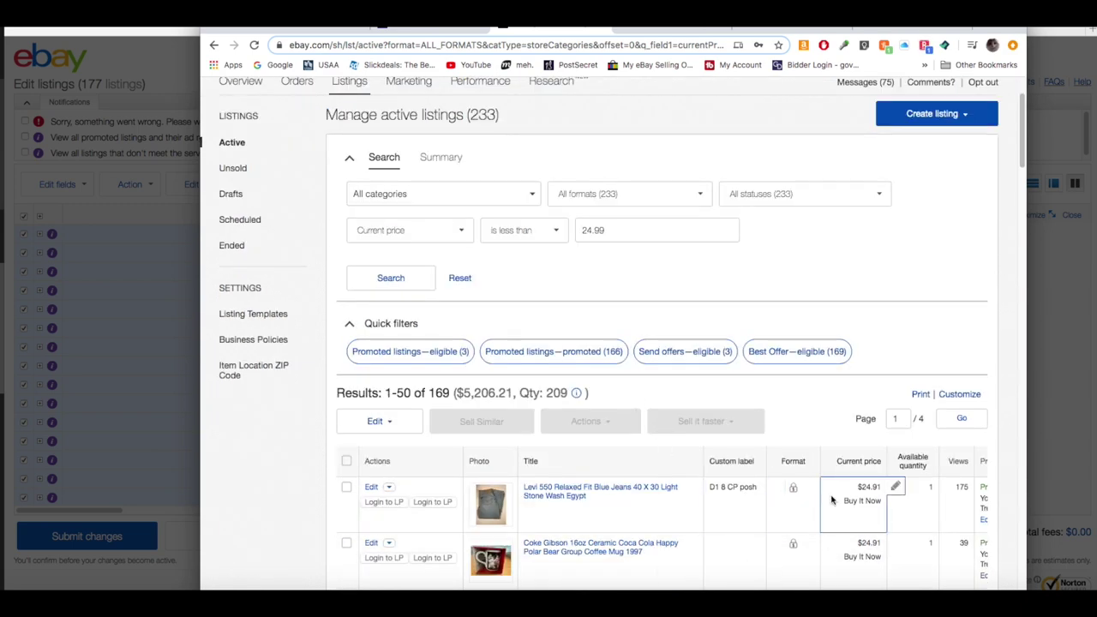
{"action": "scroll", "coordinate": [535, 439], "scroll_direction": "down", "scroll_amount": 1}
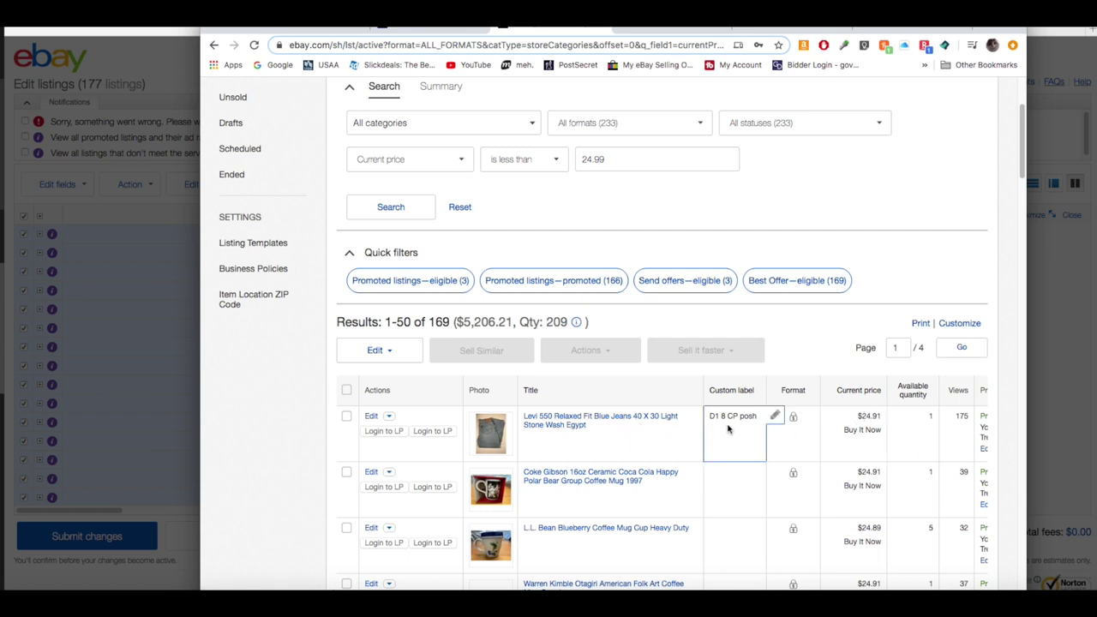
{"action": "scroll", "coordinate": [720, 429], "scroll_direction": "up", "scroll_amount": 3}
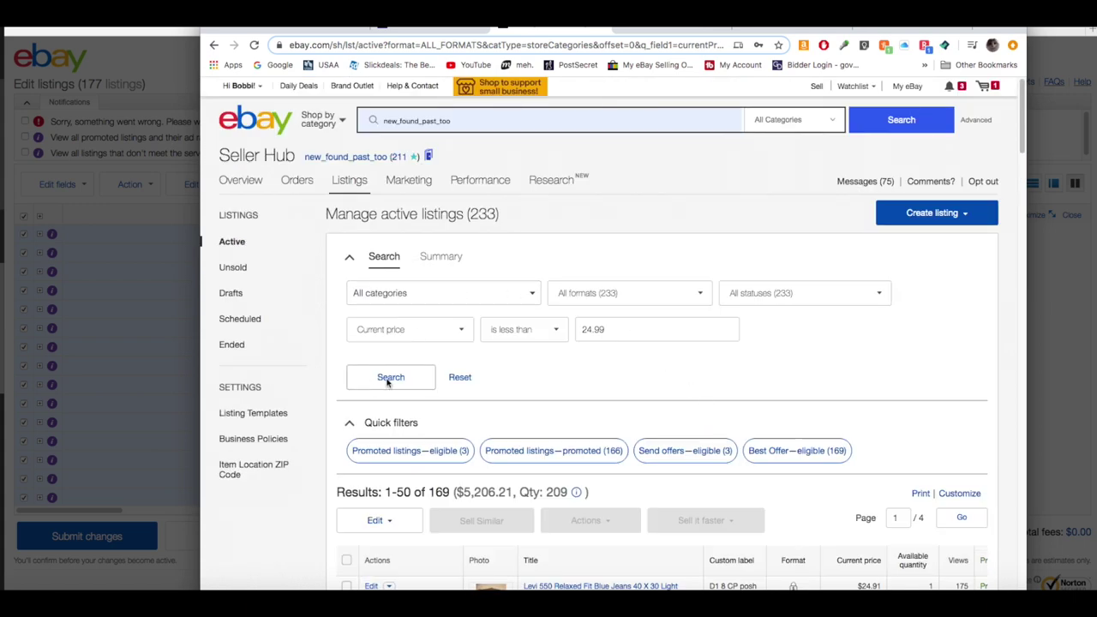
Return to the other account's bulk editor, submit the price changes for the listings above 25, and close the submission results
{"action": "left_click", "coordinate": [181, 584]}
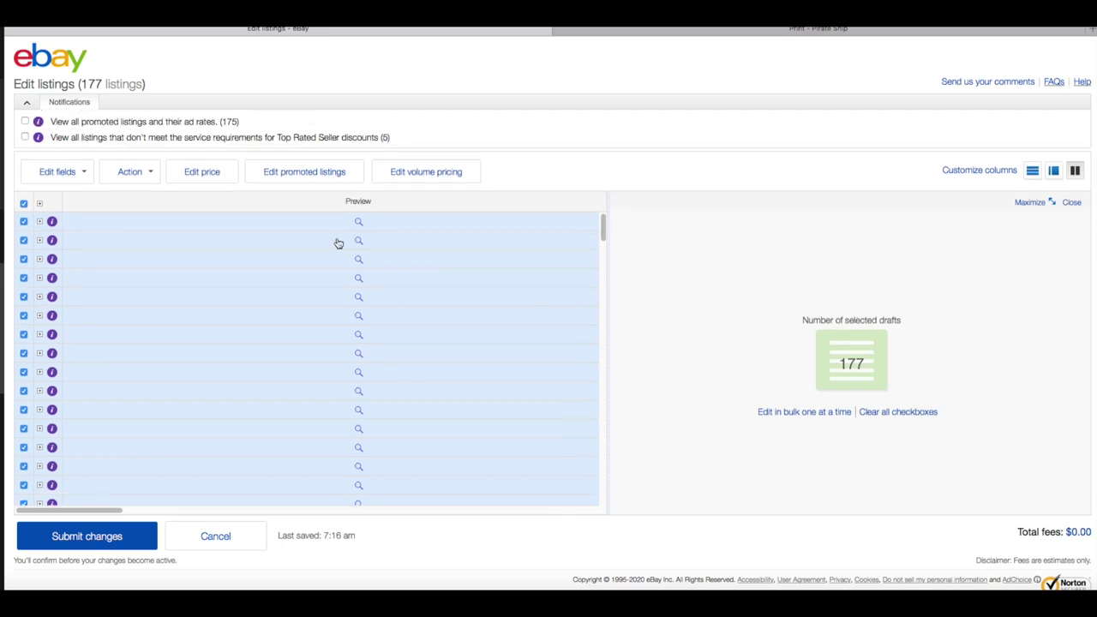
{"action": "left_click", "coordinate": [103, 540]}
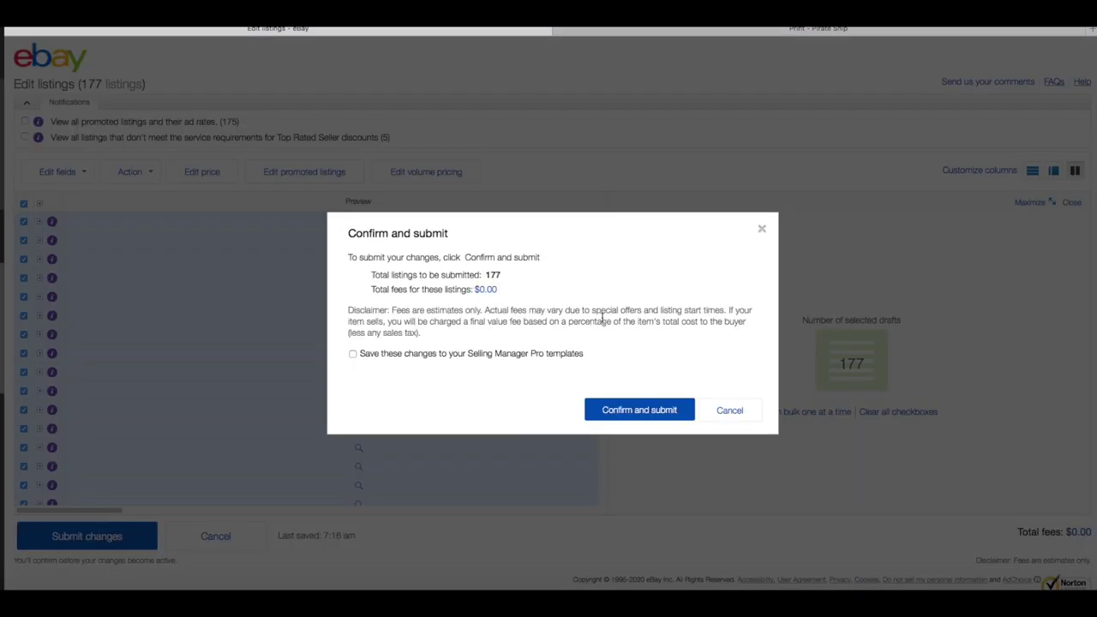
{"action": "left_click", "coordinate": [633, 419]}
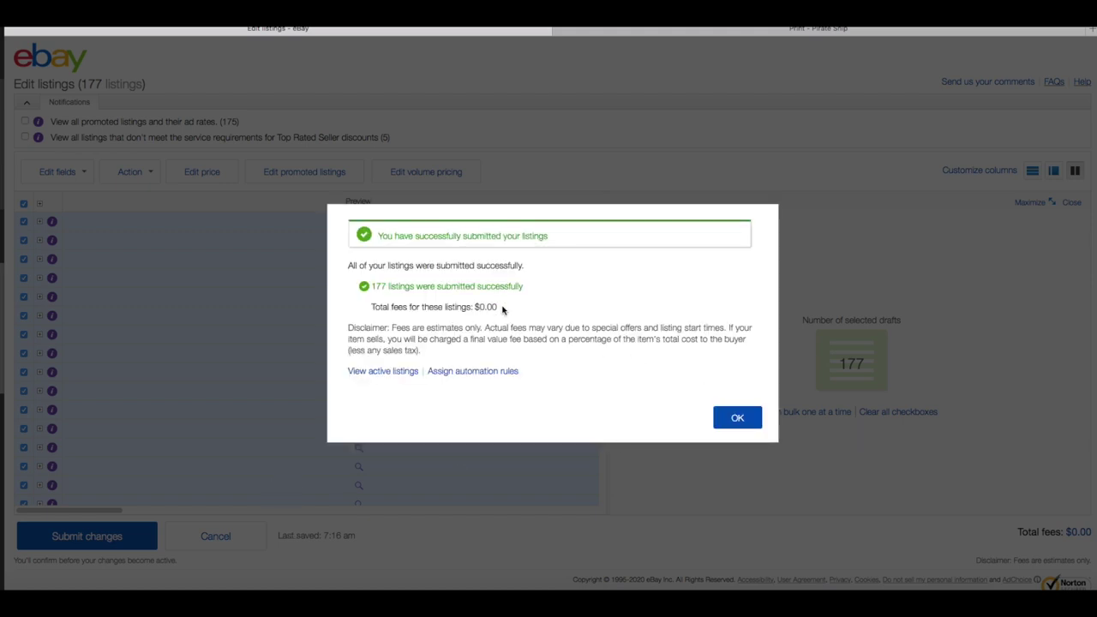
{"action": "left_click", "coordinate": [737, 418]}
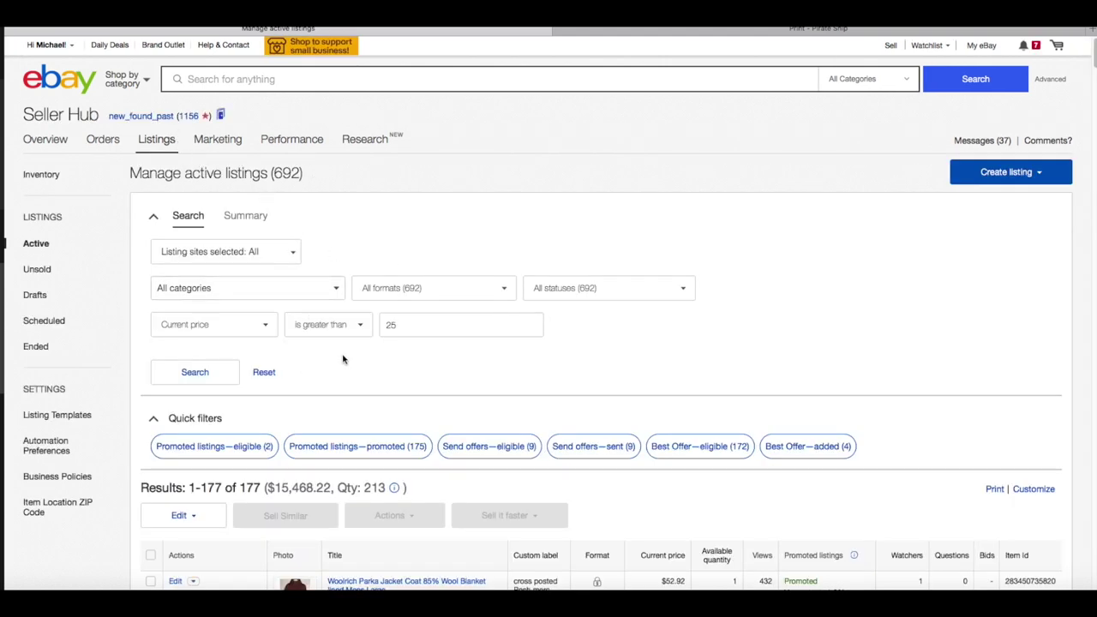
Filter the active listings to those with a current price less than 24.99
{"action": "left_click", "coordinate": [265, 325]}
{"action": "left_click", "coordinate": [265, 327]}
{"action": "left_click", "coordinate": [273, 375]}
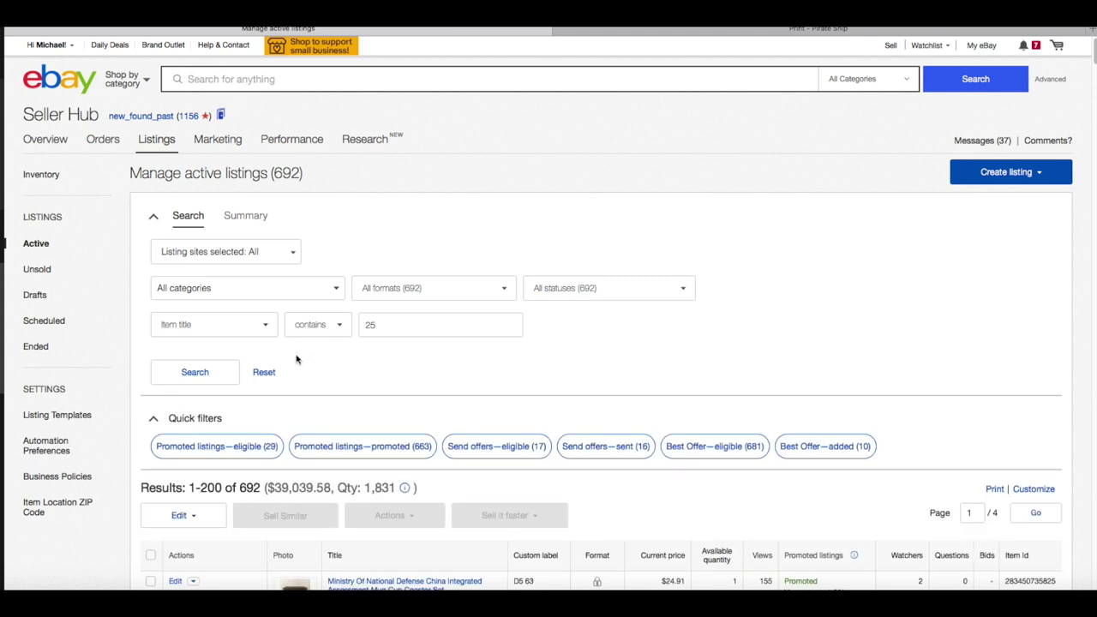
{"action": "left_click", "coordinate": [262, 324]}
{"action": "left_click", "coordinate": [189, 360]}
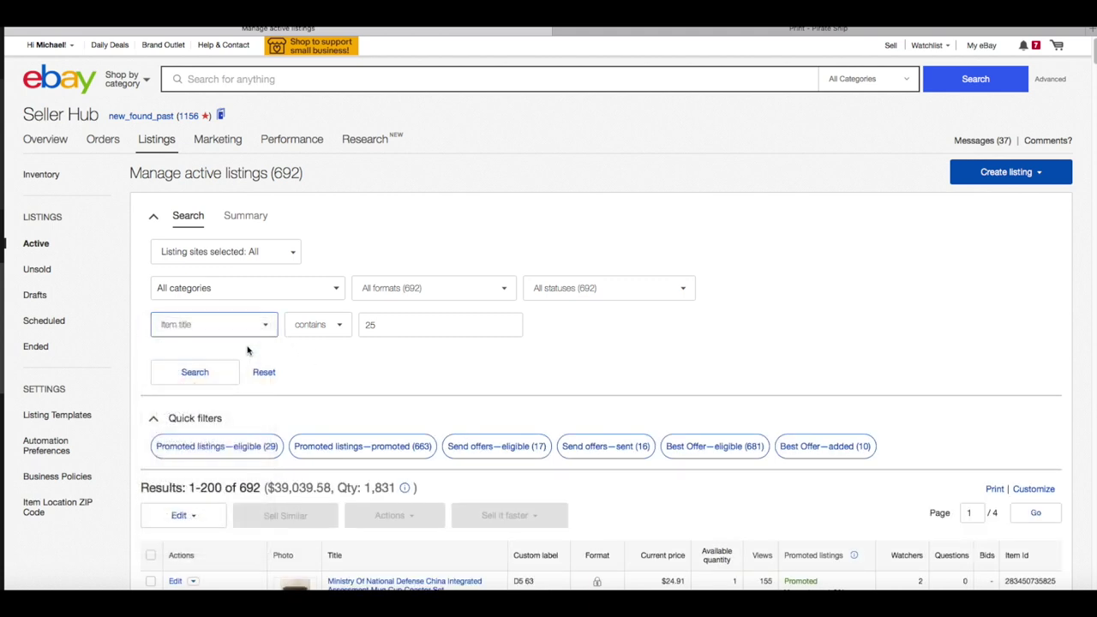
{"action": "left_click", "coordinate": [307, 325]}
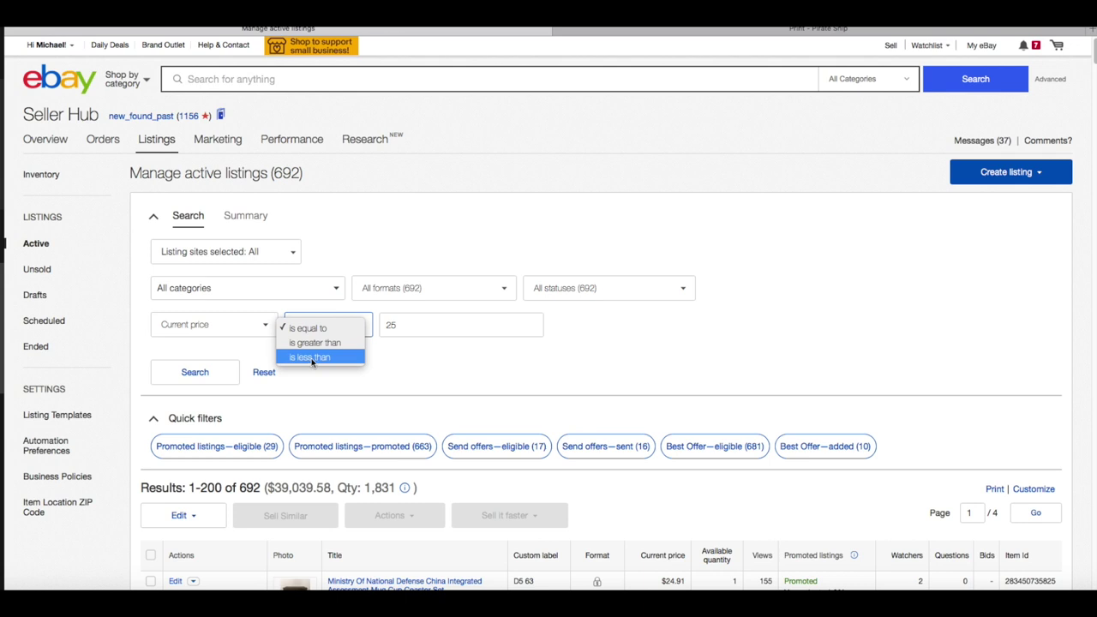
{"action": "left_click", "coordinate": [310, 357]}
{"action": "key", "text": "Tab"}
{"action": "type", "text": "24.99"}
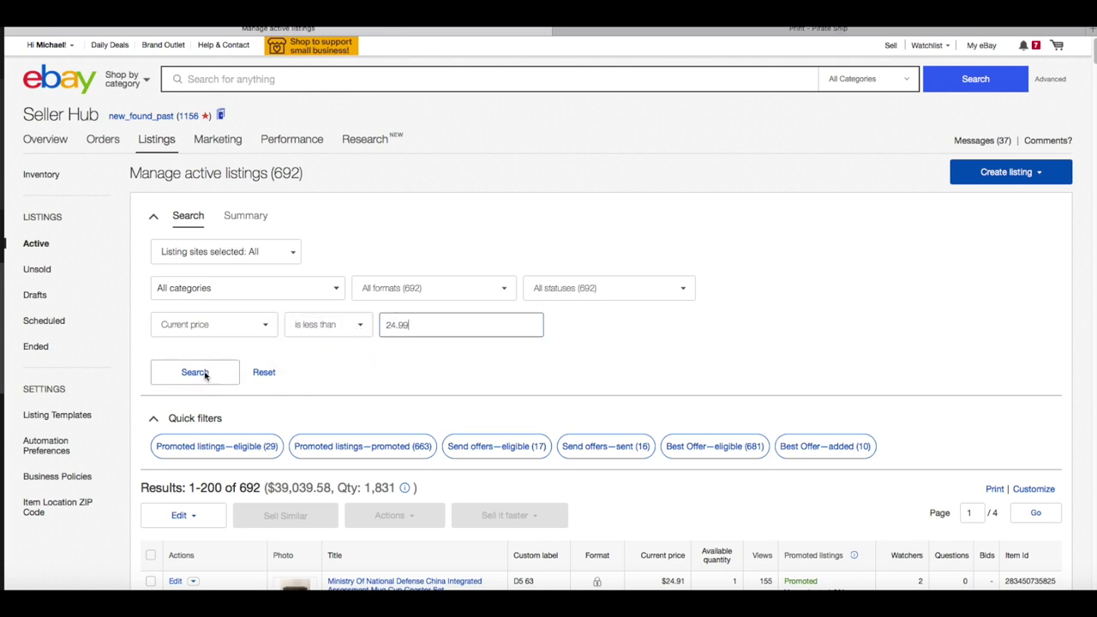
{"action": "left_click", "coordinate": [204, 375]}
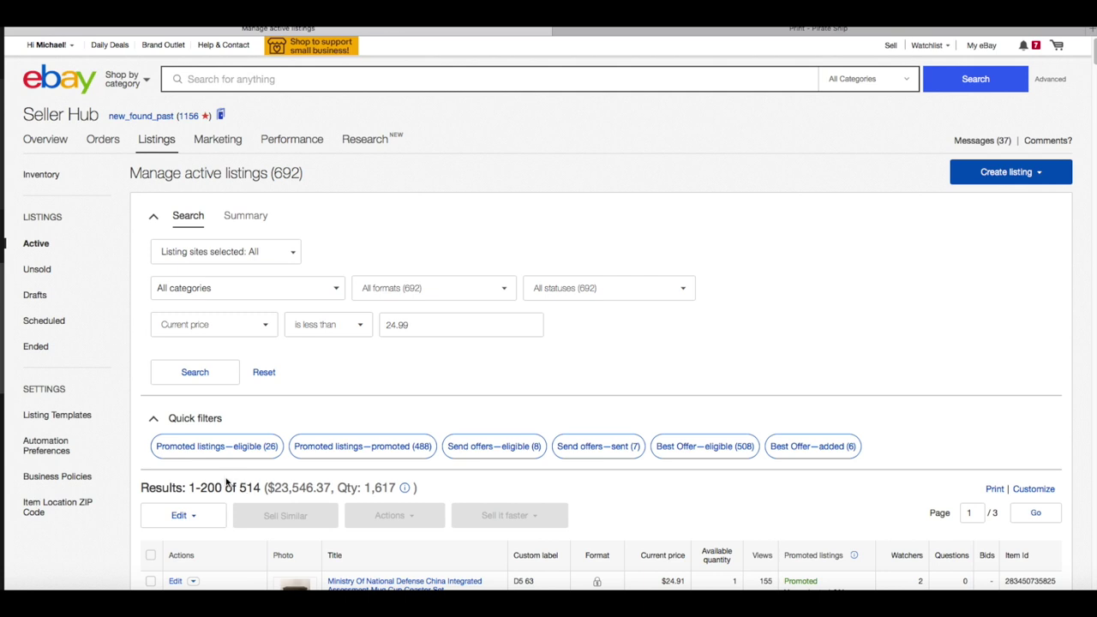
Open filtered listings 1 - 500 in the bulk editor
{"action": "scroll", "coordinate": [227, 477], "scroll_direction": "down", "scroll_amount": 1}
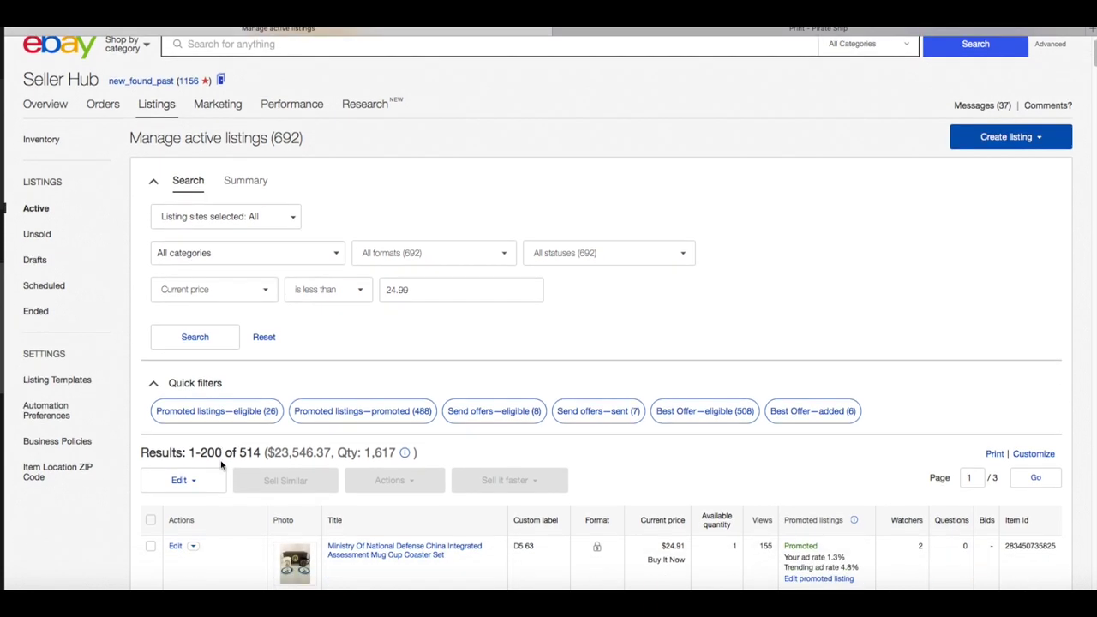
{"action": "left_click", "coordinate": [194, 482]}
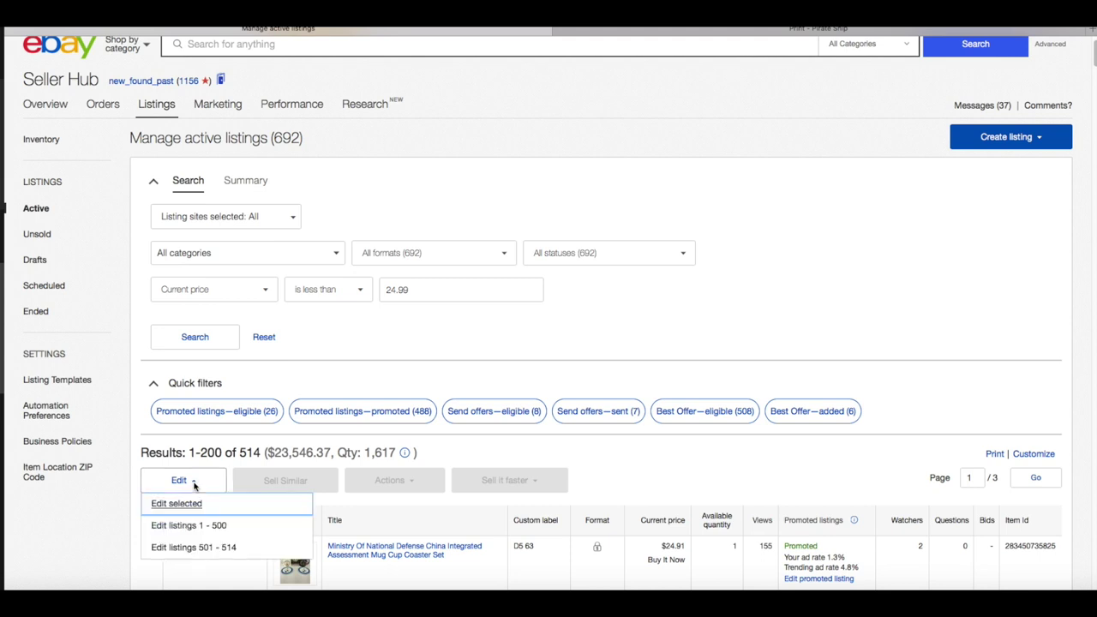
{"action": "left_click", "coordinate": [179, 526]}
{"action": "scroll", "coordinate": [177, 526], "scroll_direction": "down", "scroll_amount": 4}
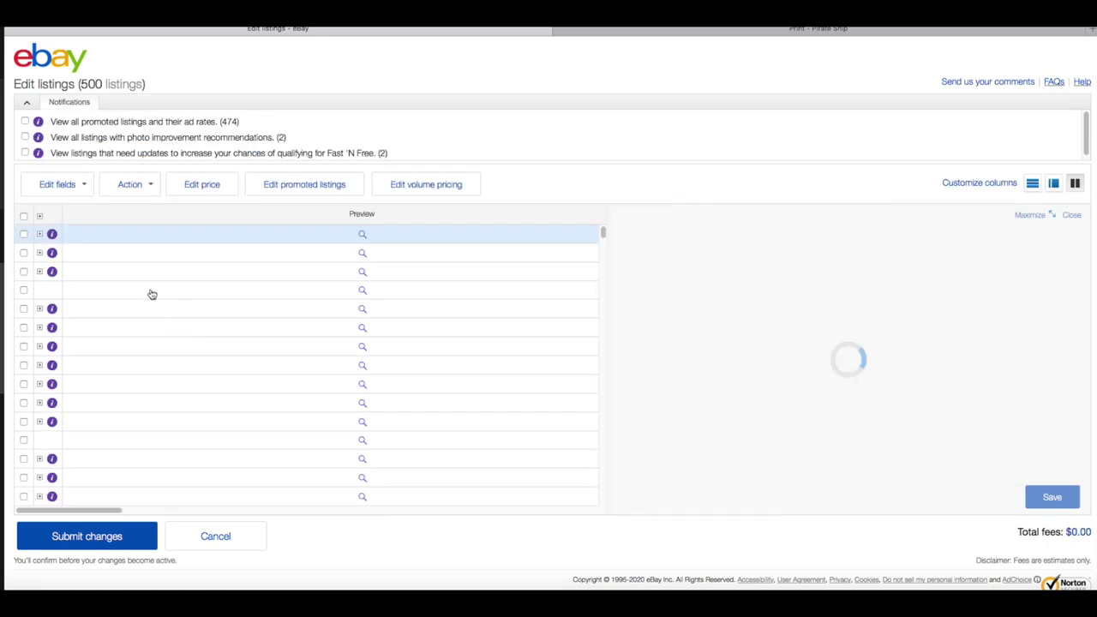
Select all 500 listings, decrease their Buy It Now price by .1 percent, but not below $9.99, and save
{"action": "left_click", "coordinate": [23, 216]}
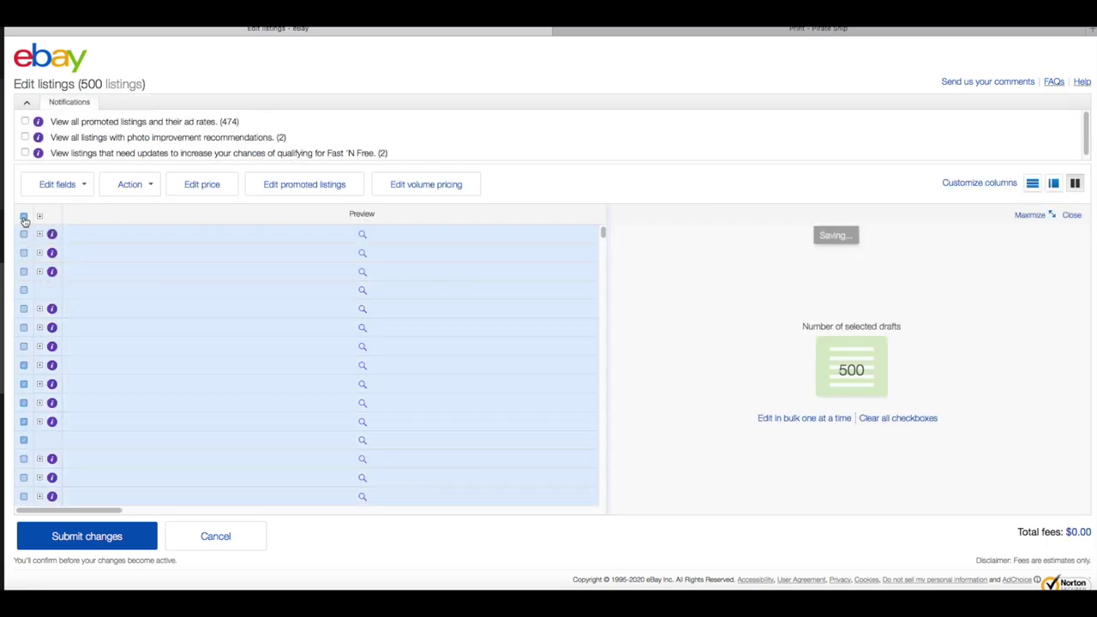
{"action": "left_click", "coordinate": [86, 186]}
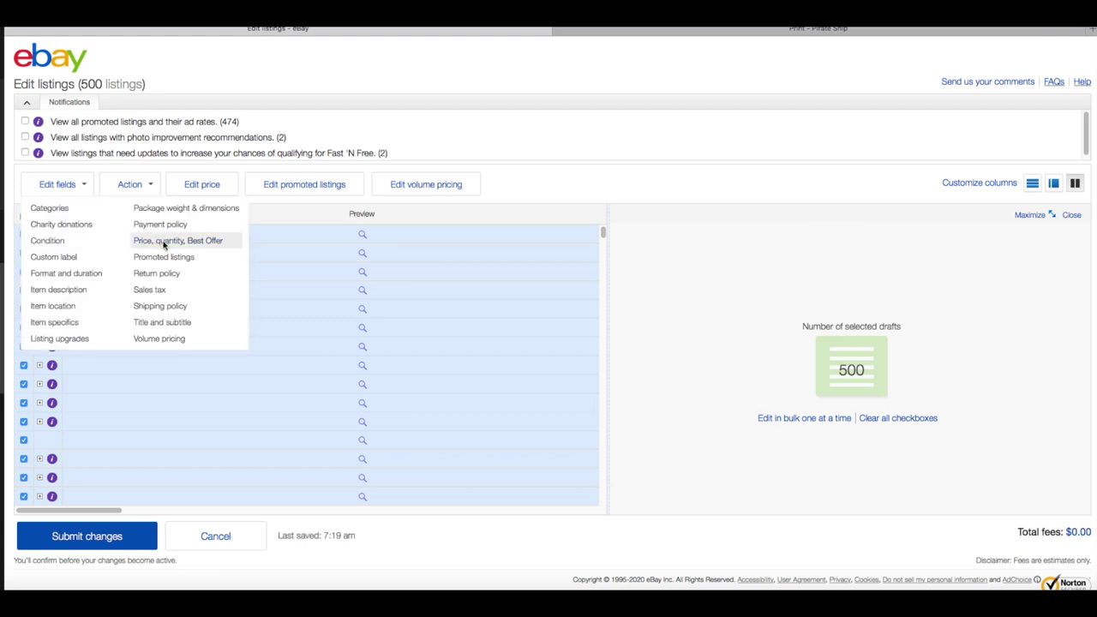
{"action": "left_click", "coordinate": [162, 242]}
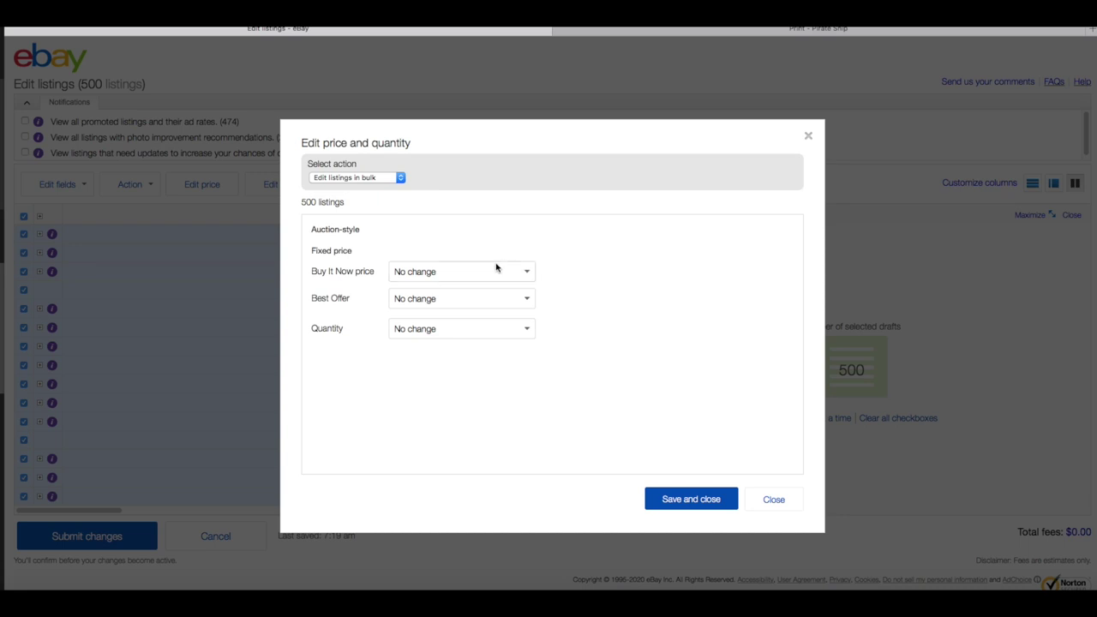
{"action": "left_click", "coordinate": [465, 274]}
{"action": "left_click", "coordinate": [451, 319]}
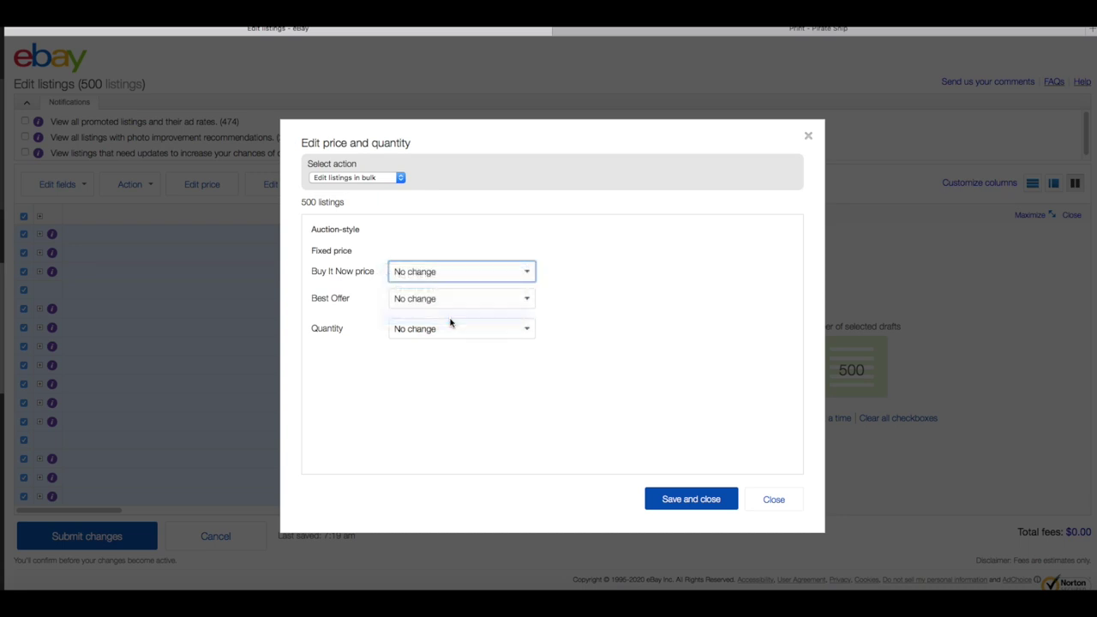
{"action": "left_click", "coordinate": [640, 281]}
{"action": "left_click", "coordinate": [628, 290]}
{"action": "left_click", "coordinate": [574, 275]}
{"action": "type", "text": ".1"}
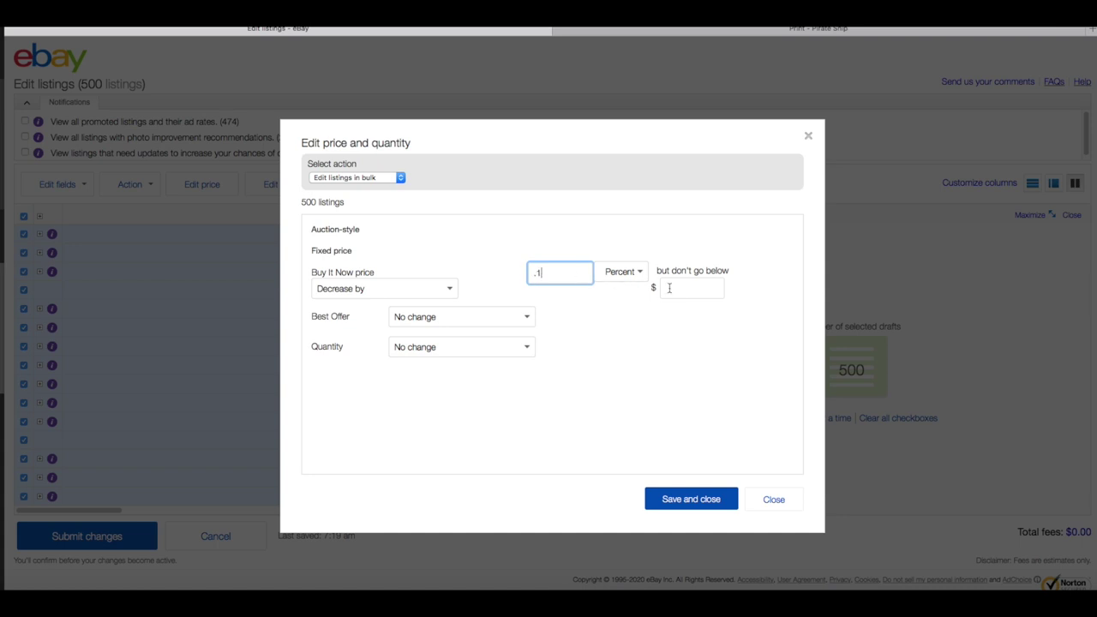
{"action": "left_click", "coordinate": [677, 293]}
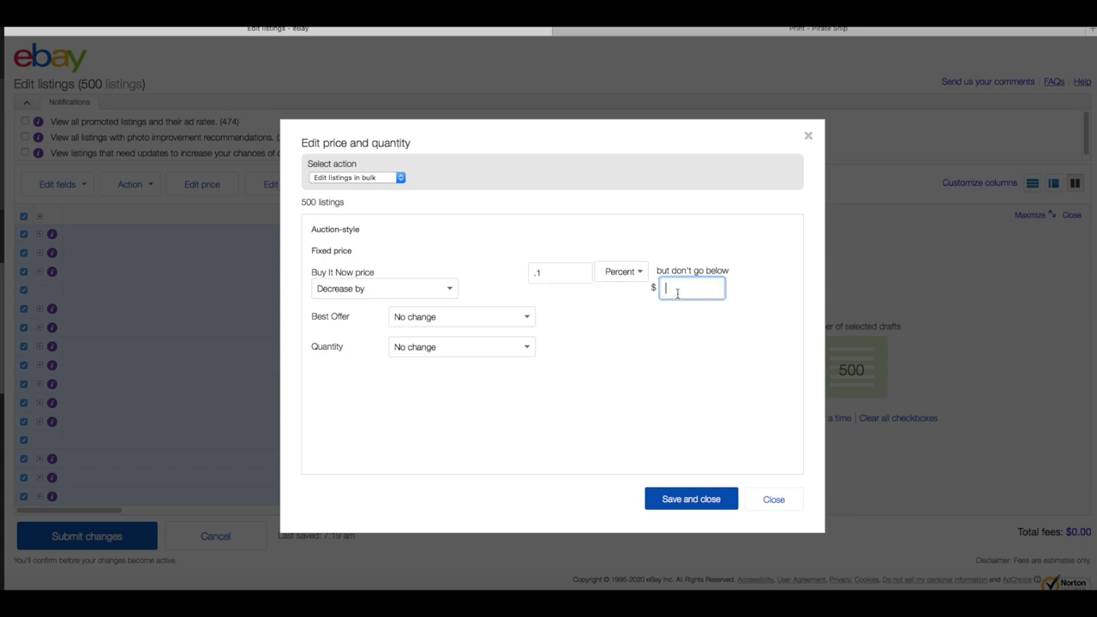
{"action": "type", "text": "9.99"}
{"action": "left_click", "coordinate": [691, 500]}
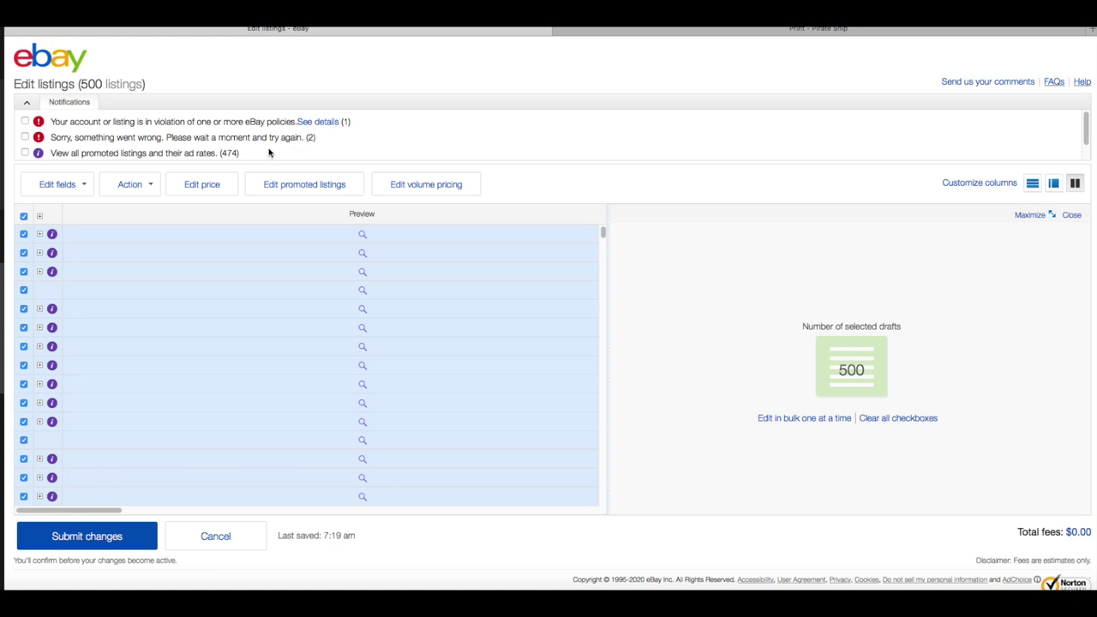
Submit and confirm the price changes for the listings below 24.99, and close the submission results without fixing errors
{"action": "left_click", "coordinate": [87, 542]}
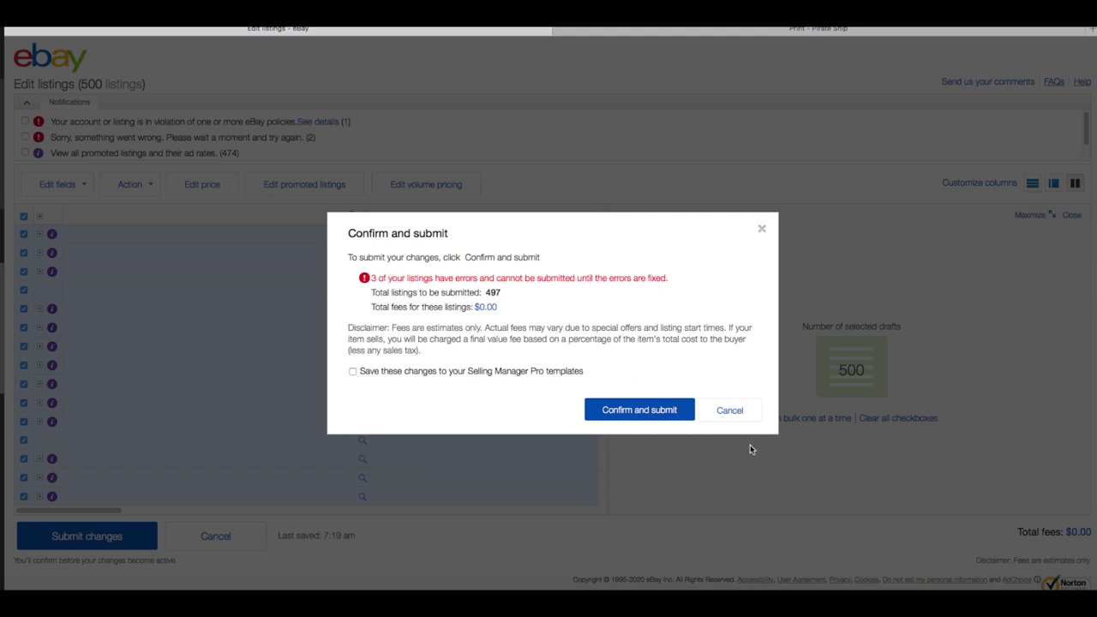
{"action": "left_click", "coordinate": [642, 412]}
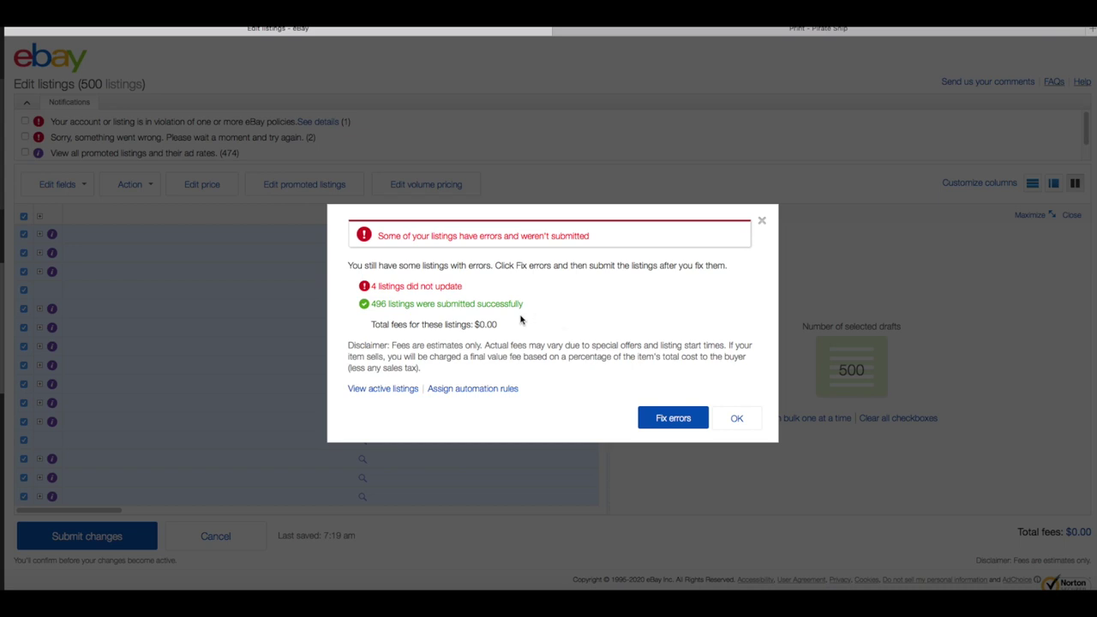
{"action": "left_click", "coordinate": [737, 420]}
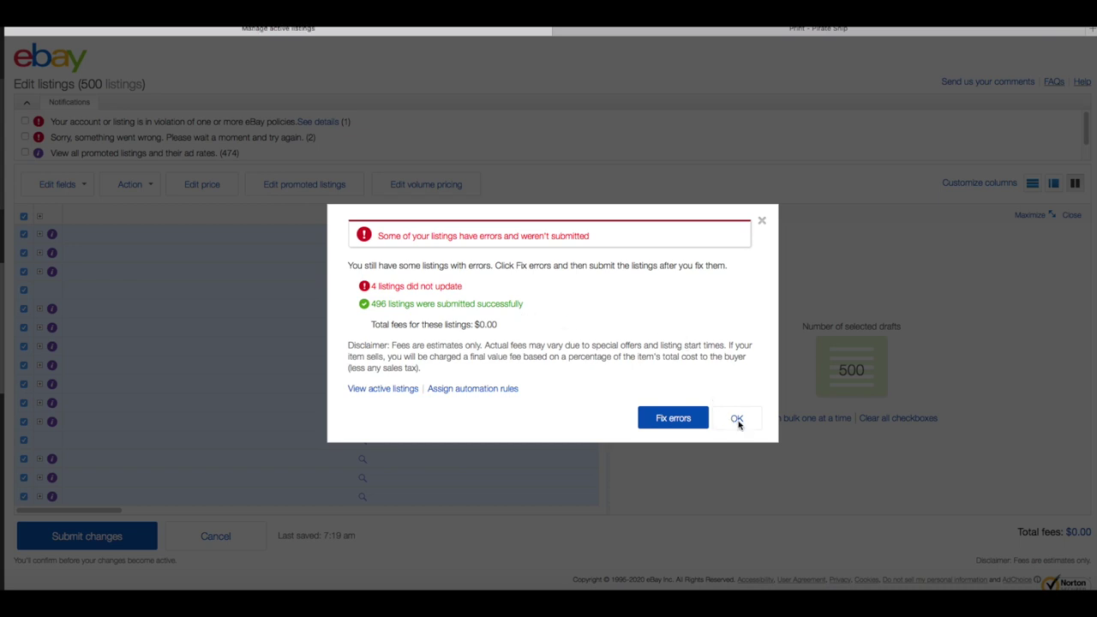